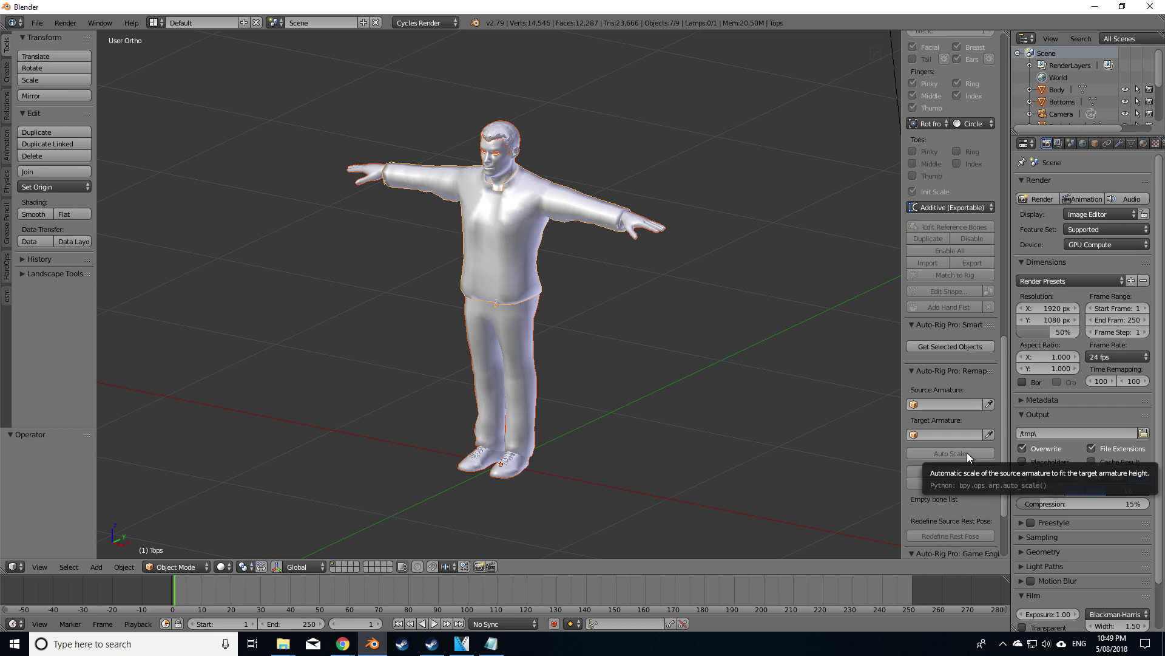
- Load the selected character meshes into Auto-Rig Pro Smart and place the neck and chin markers on the body
left_click(970, 349)
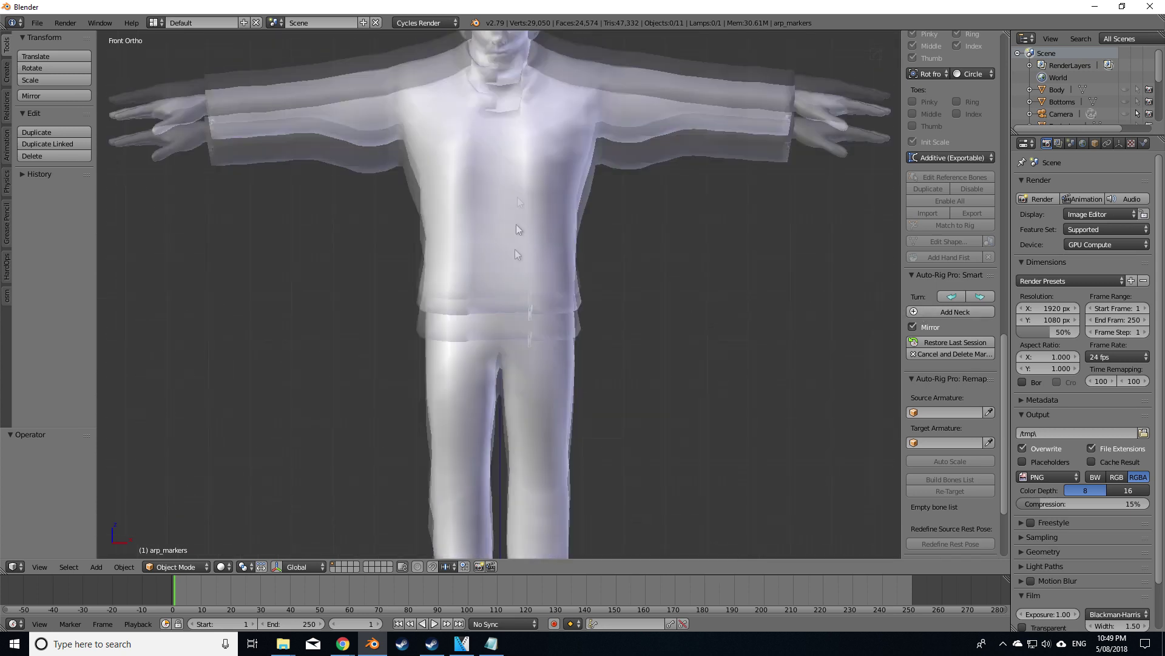
left_click(955, 311)
left_click(500, 210)
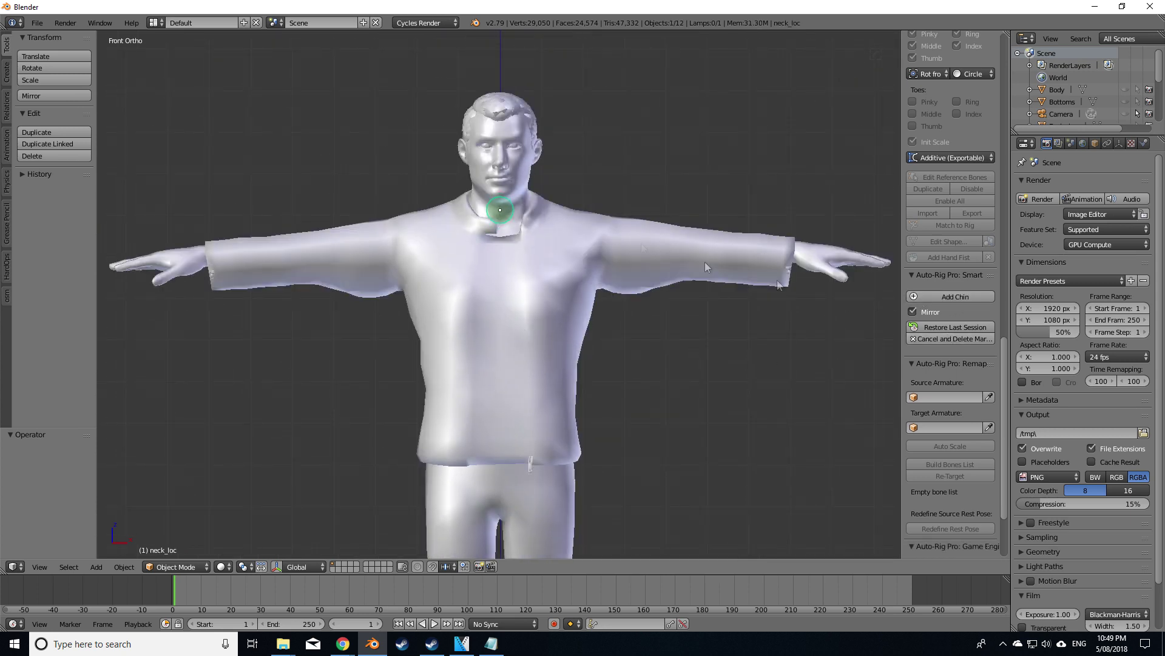
left_click(947, 297)
left_click(500, 187)
- Place the mirrored shoulder and wrist markers, the root marker at the waist and the mirrored ankle markers
left_click(953, 296)
left_click(657, 254)
left_click(938, 298)
left_click(799, 256)
left_click(955, 296)
left_click(625, 288)
middle_click_drag(720, 425, 718, 272, "shift")
left_click(952, 298)
left_click(585, 461)
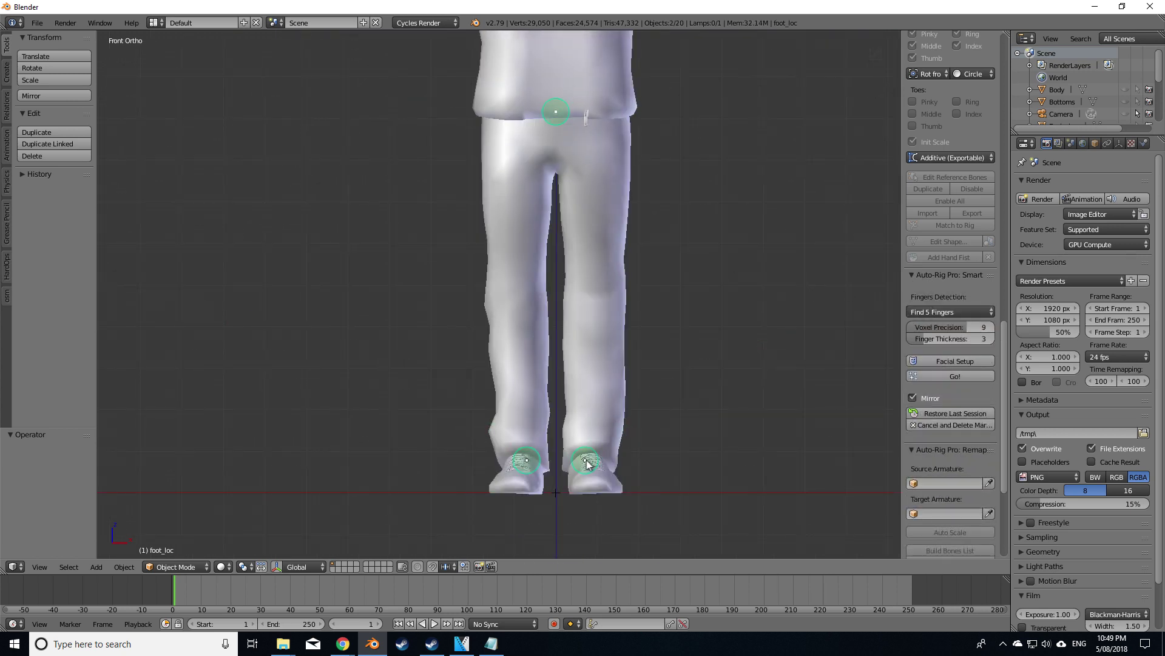
- Generate the reference bones with Find 5 Fingers detection and match them to the final rig
left_click(973, 376)
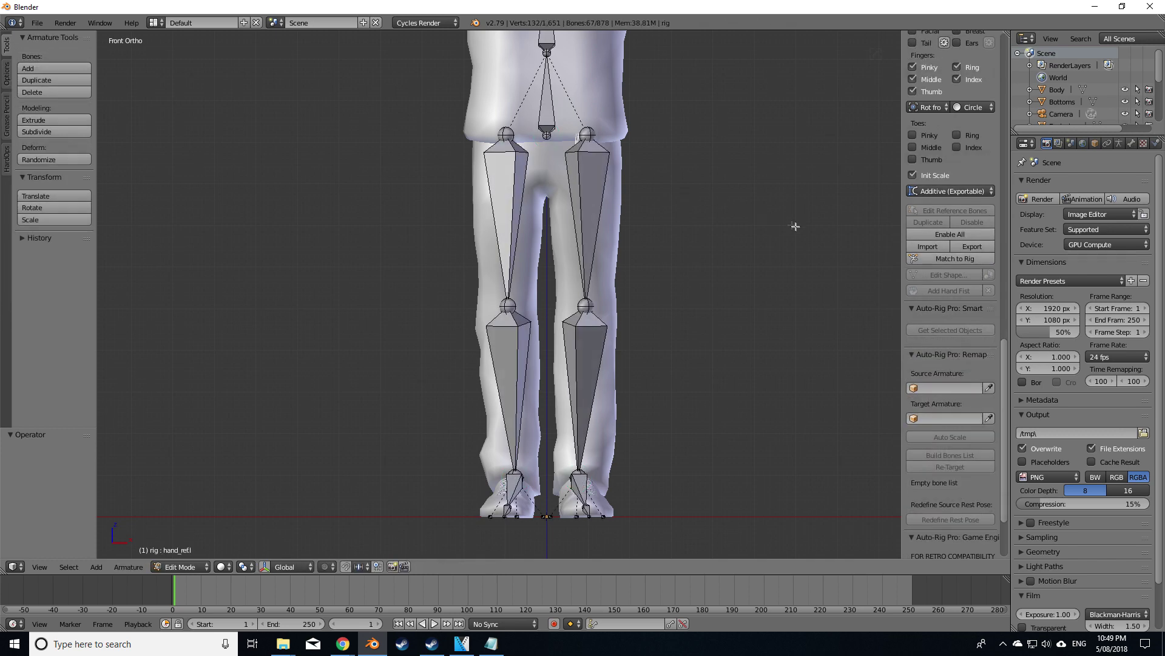
scroll(667, 193, "down", 2)
key("Tab")
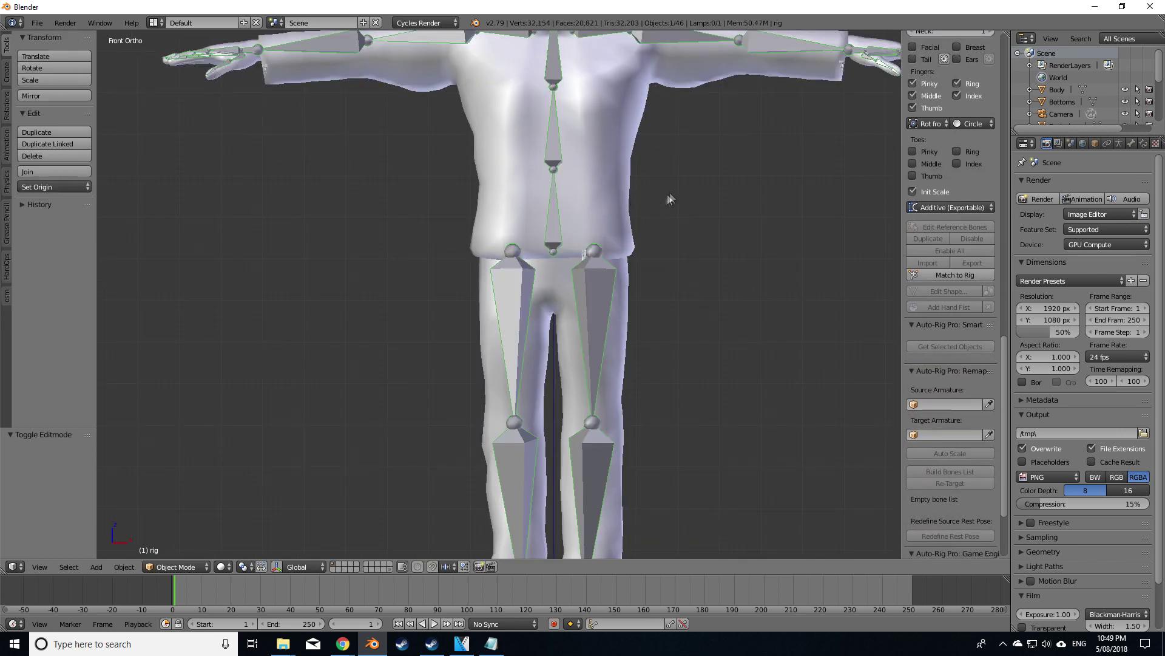
middle_click_drag(670, 199, 671, 261, "shift")
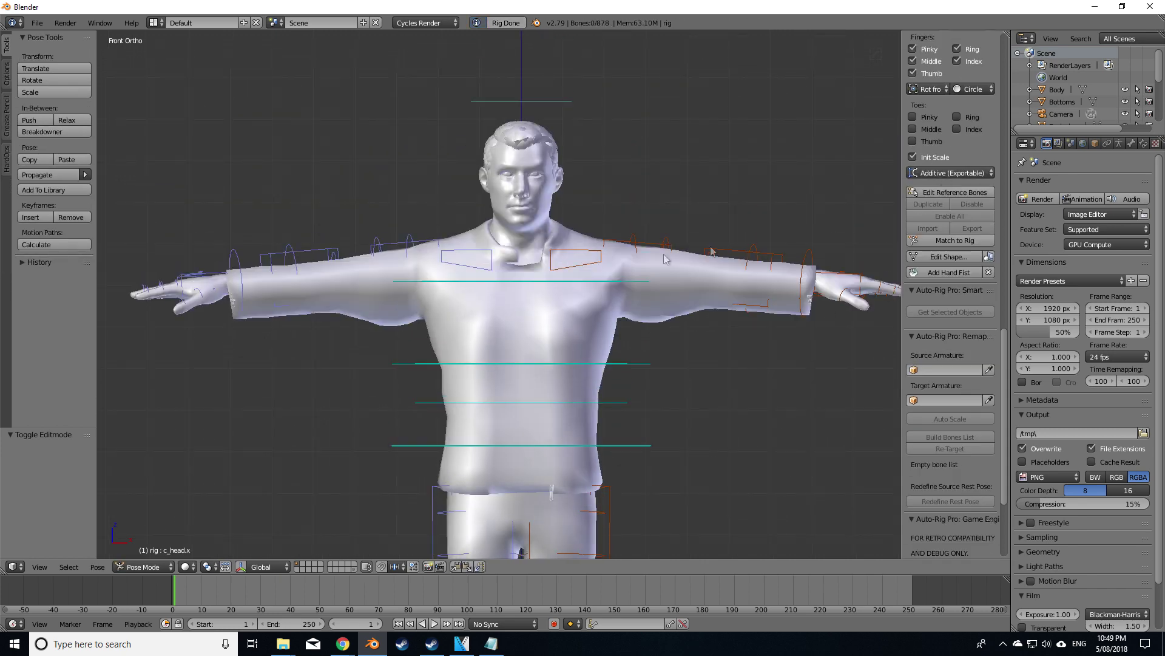
- Enlarge the outliner and select all the character's meshes, including Tops, Hair, Eyelashes and Body
left_click_drag(1086, 132, 1063, 334)
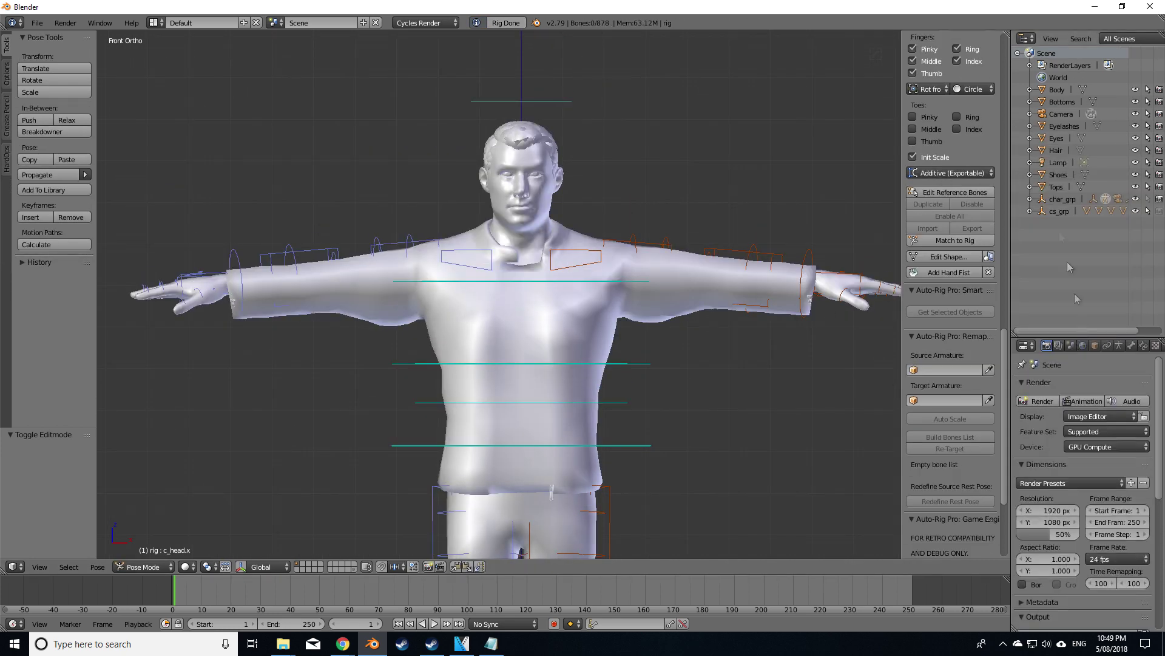
left_click(1055, 190)
left_click(1057, 151, "ctrl")
left_click(1063, 126, "ctrl")
left_click(1056, 90, "ctrl")
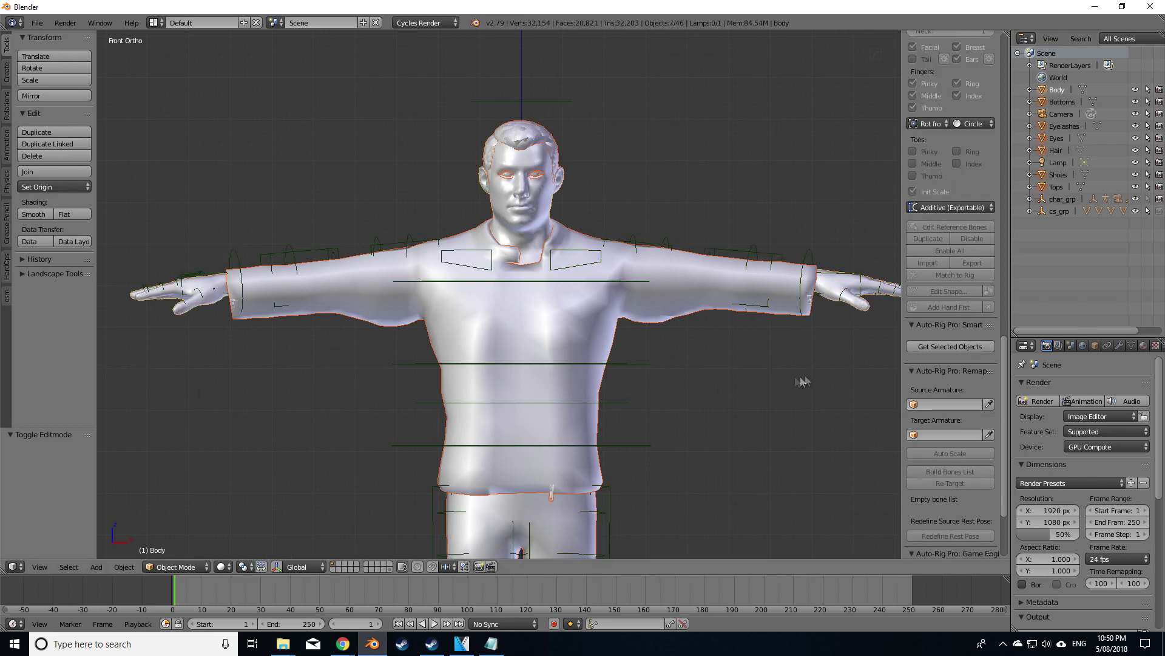
- Add the rig to the mesh selection in Pose Mode and bind the meshes with Auto-Rig Pro Skin, keeping Split Parts and Use Chin enabled
right_click(733, 252)
key("ctrl+Tab")
middle_click_drag(743, 396, 746, 307, "shift")
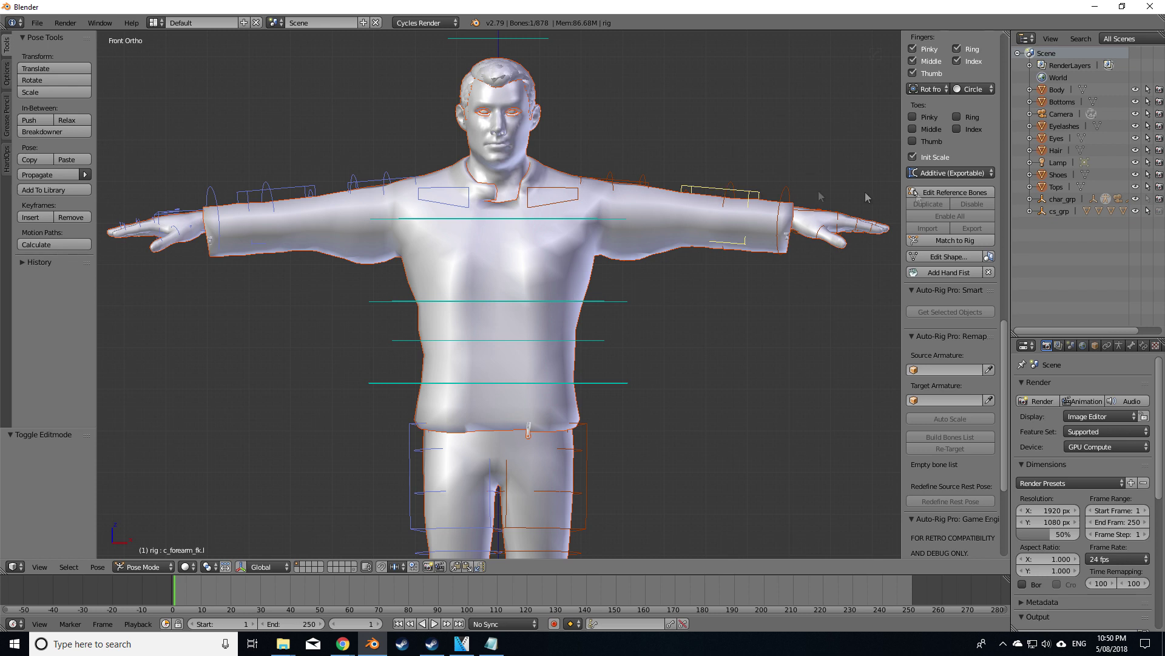
scroll(928, 174, "up", 4)
left_click(948, 51)
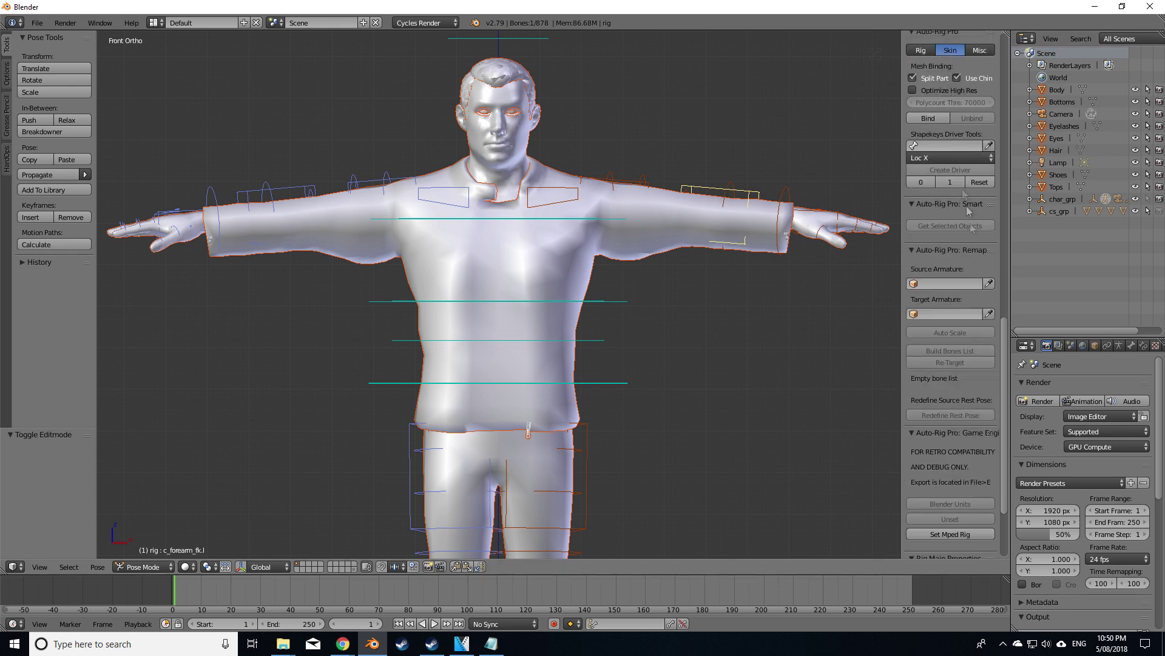
left_click(941, 118)
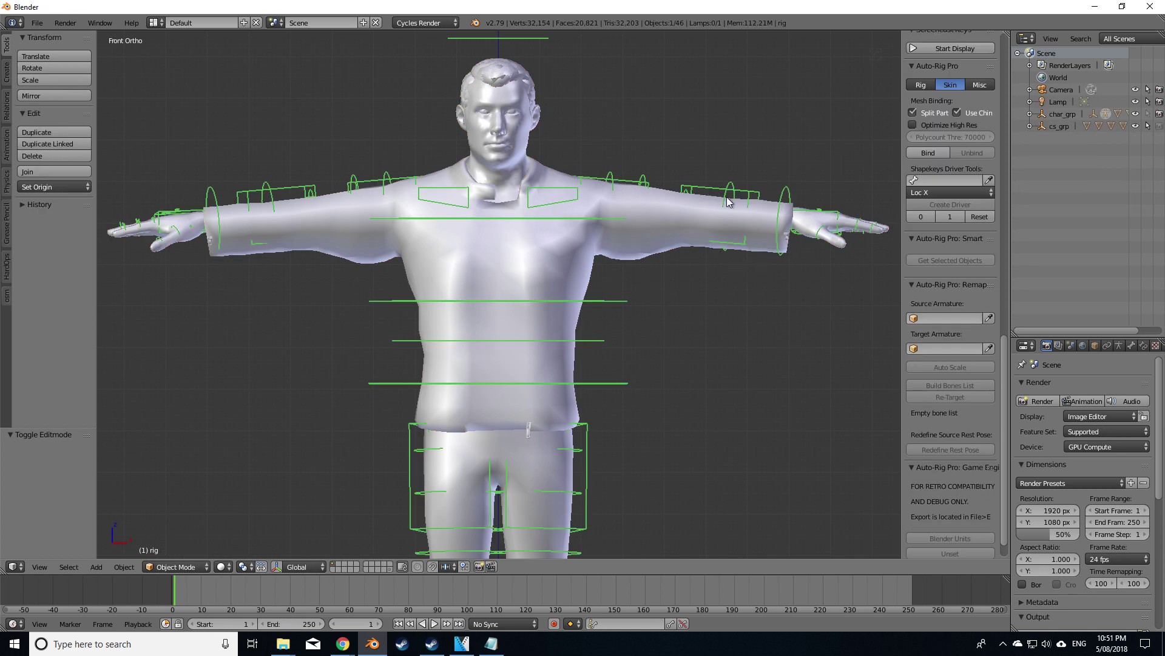
- Test the arm skinning in Pose Mode by temporarily rotating the left forearm and left upper arm controllers
left_click(196, 567)
left_click(185, 525)
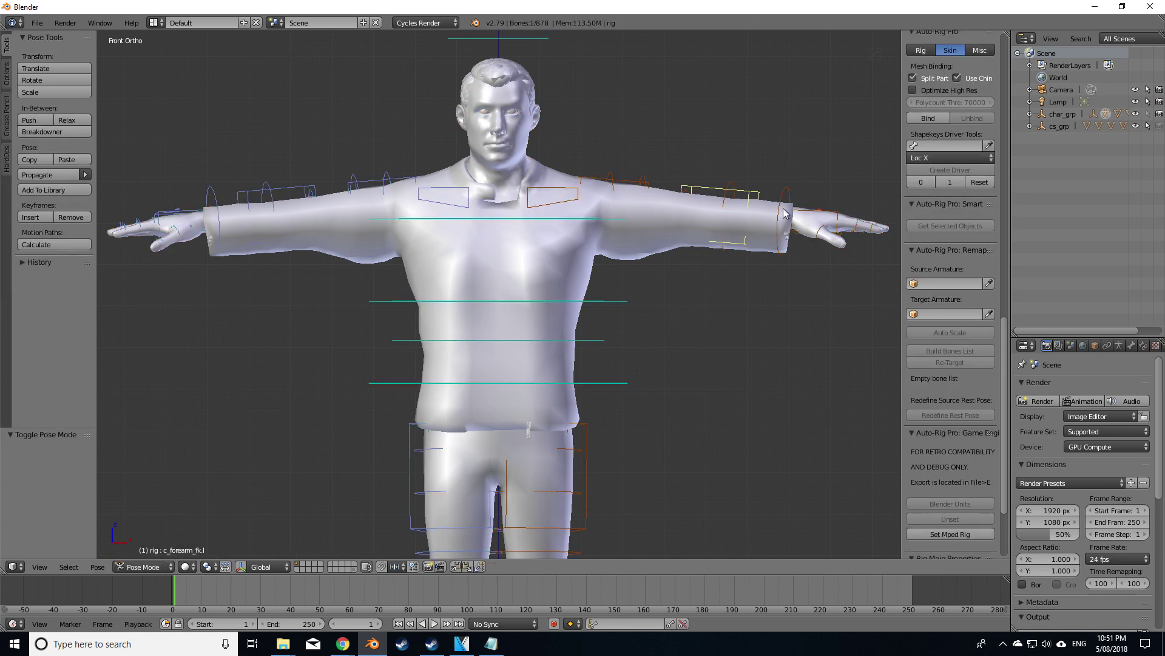
key("r")
key("Escape")
middle_click_drag(627, 318, 667, 315)
key("r")
key("Escape")
right_click(641, 251)
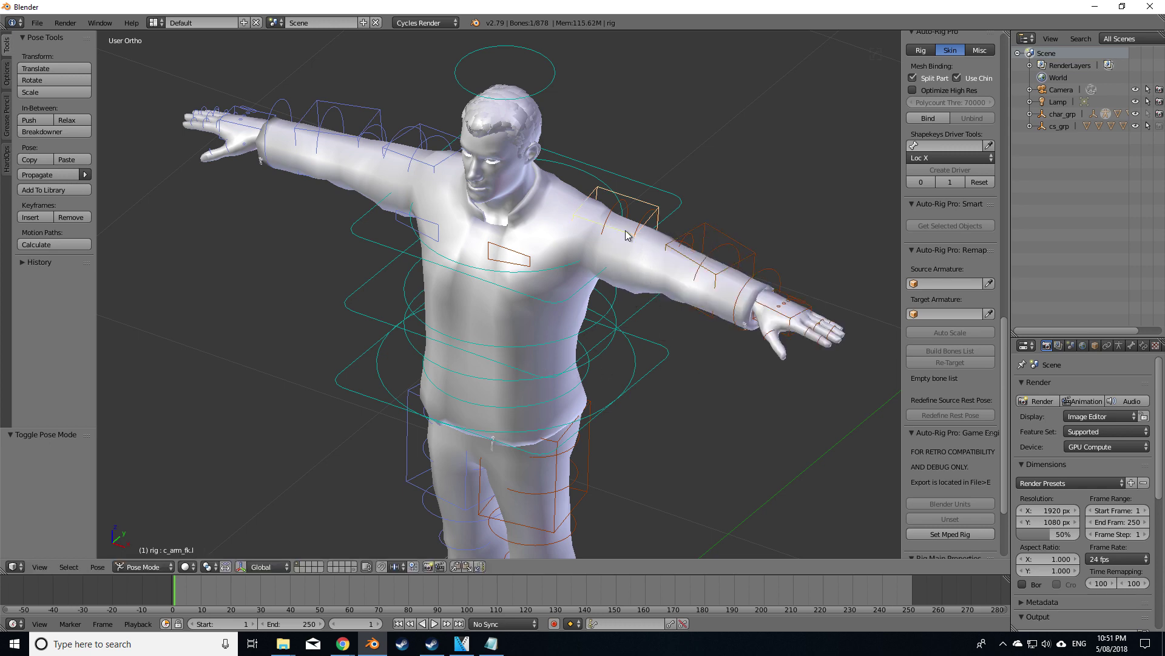
key("r")
key("Escape")
- Test the body skinning by temporarily moving the root master controller and rotating the head controller
right_click(648, 372)
key("g")
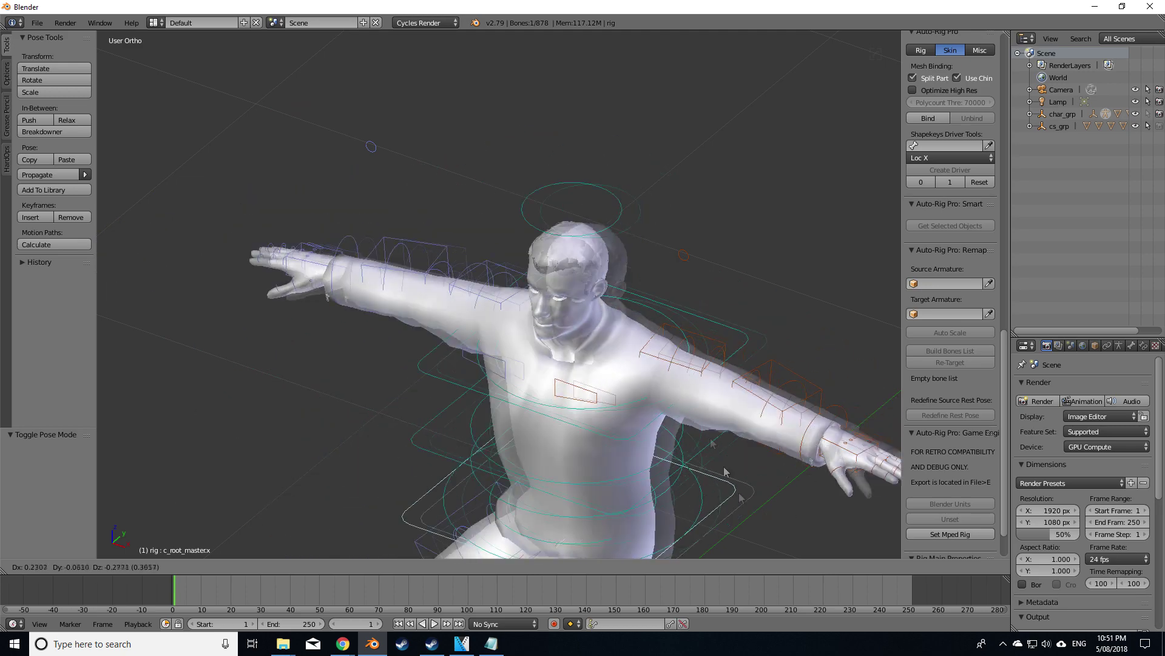
key("Escape")
right_click(534, 99)
key("t")
key("t")
key("r")
scroll(650, 195, "up", 3)
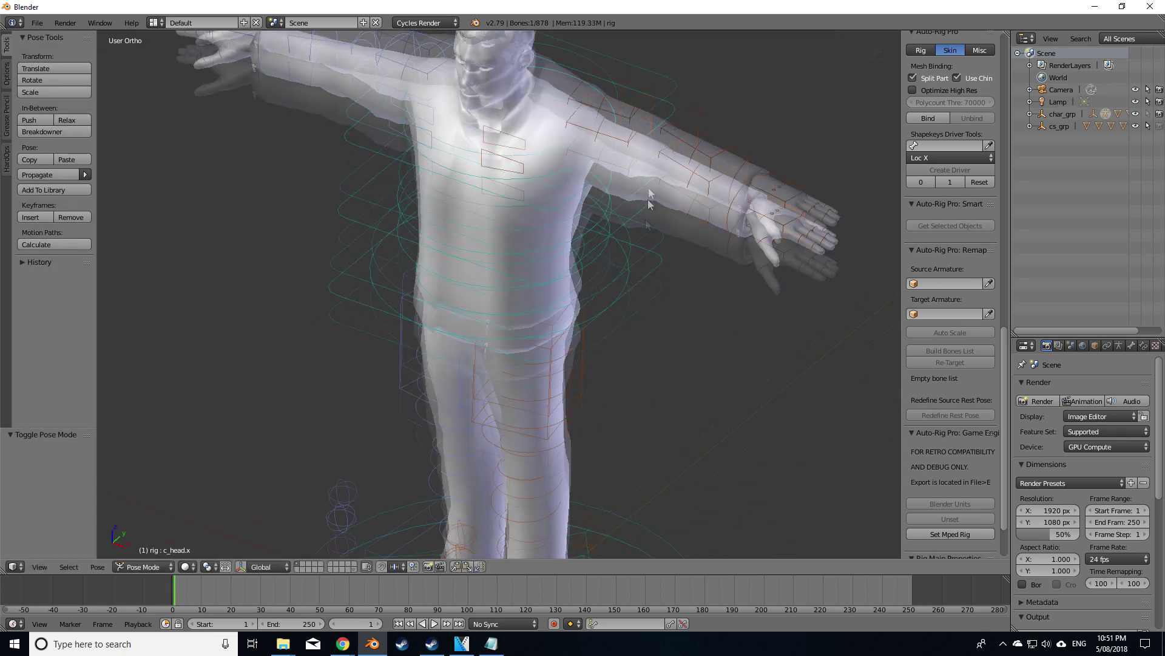
scroll(632, 331, "down", 5)
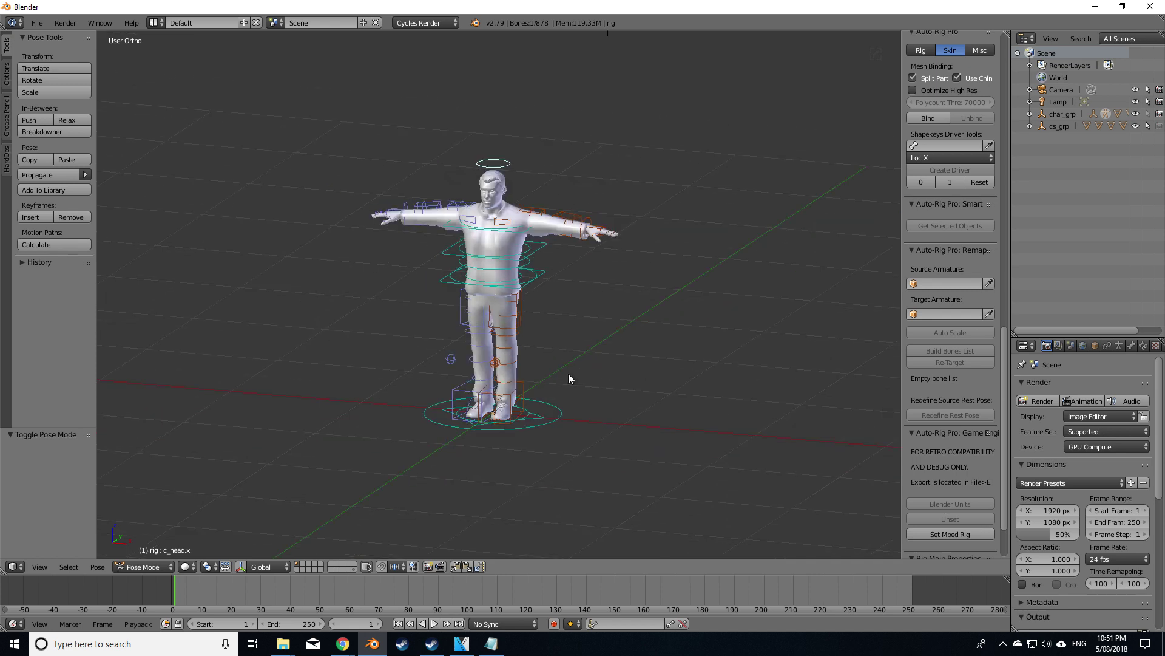
- Import the motion capture file Brekel05_08_2018_21_06_45.fbx as FBX with the default settings
left_click(38, 23)
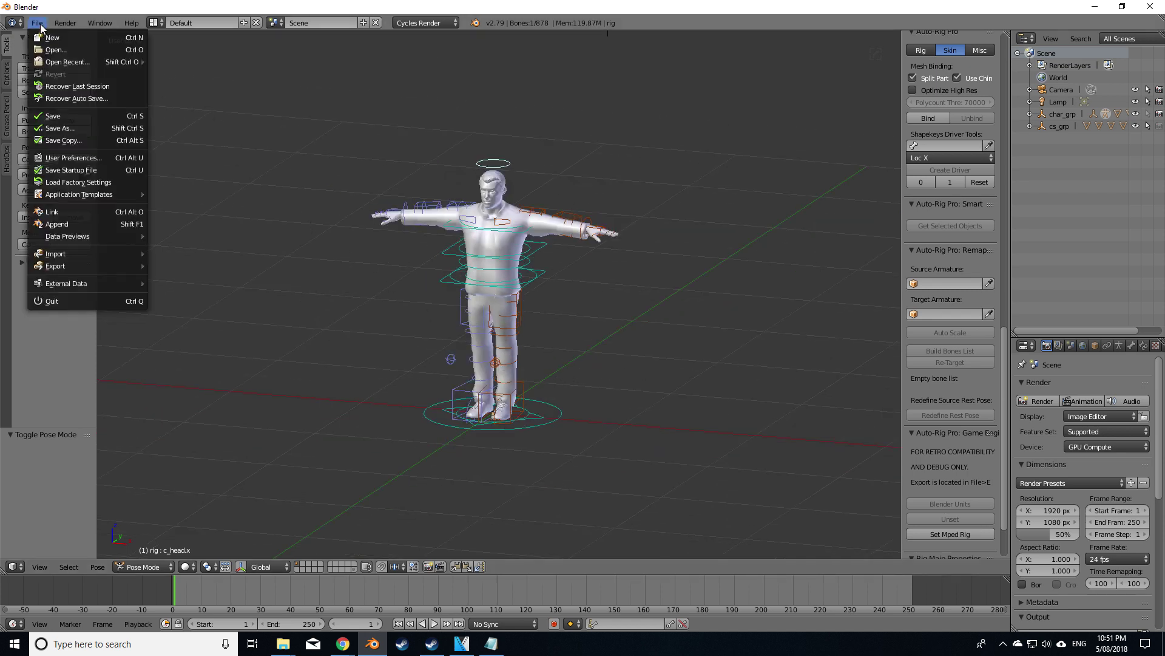
mouse_move(75, 255)
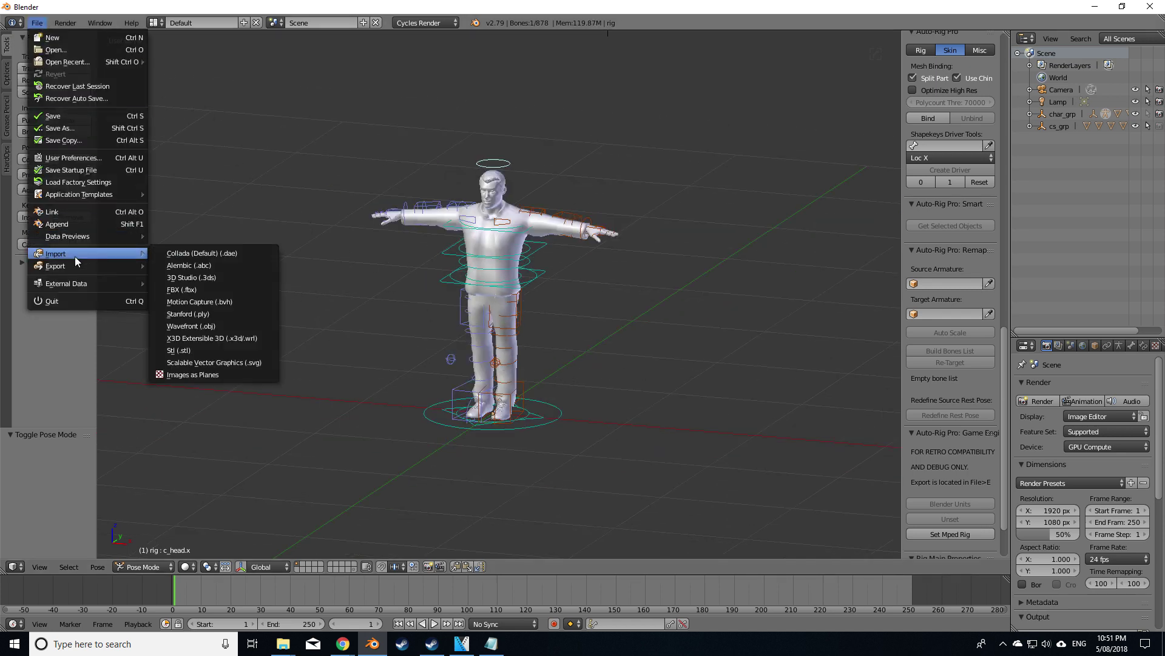
left_click(195, 287)
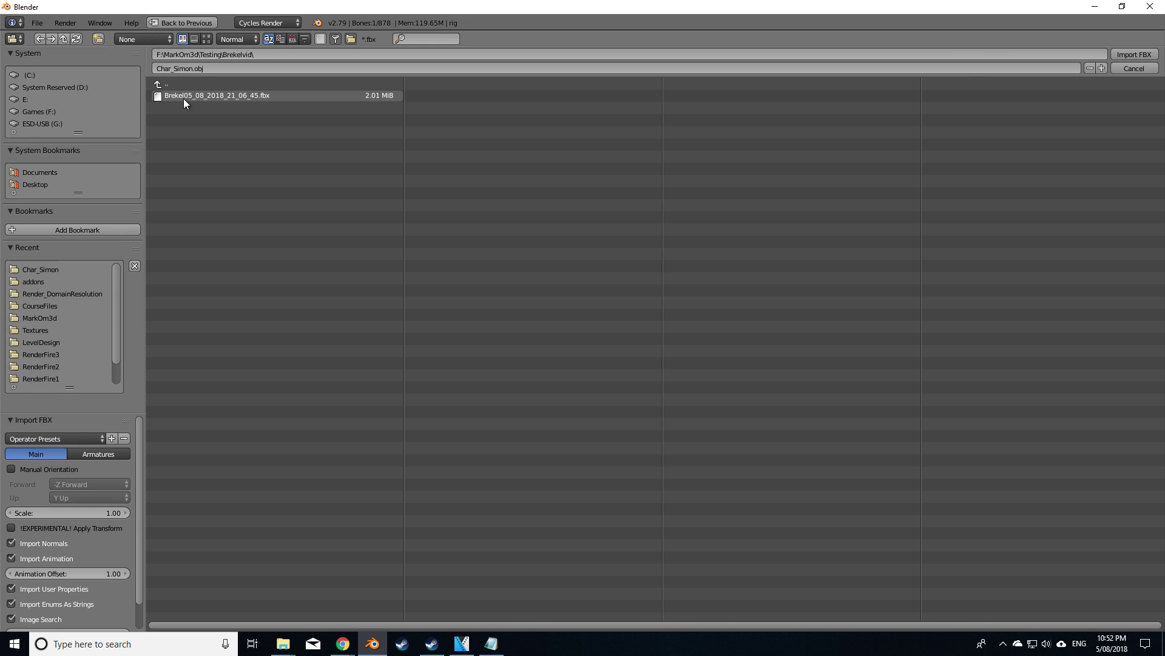
left_click(243, 97)
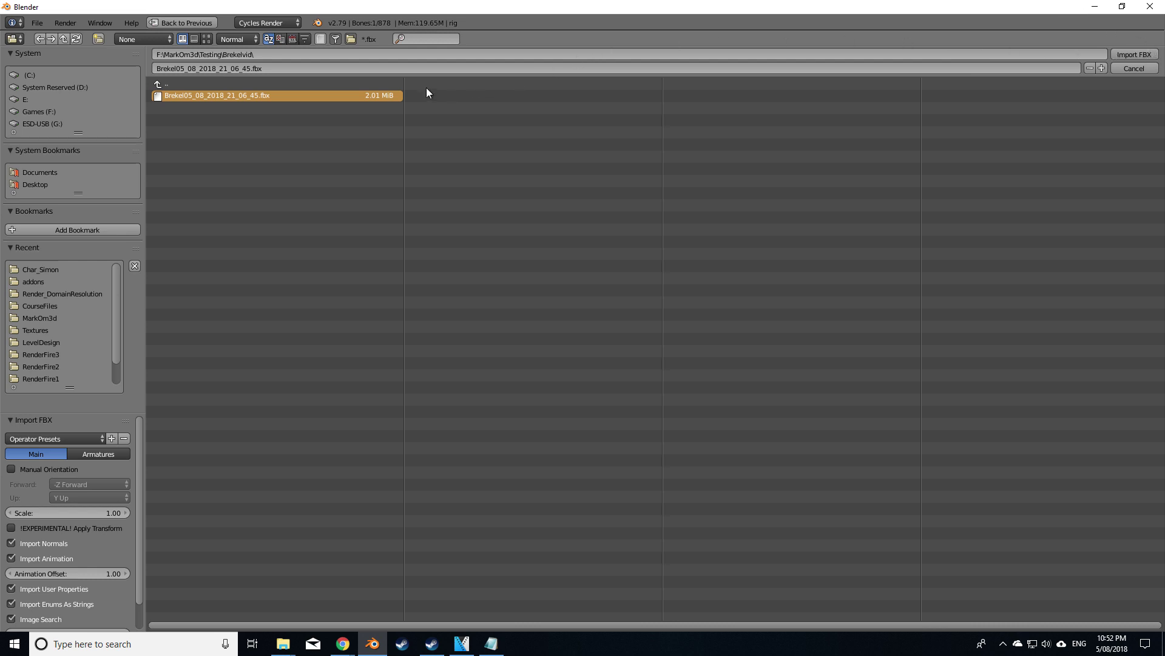
key("Return")
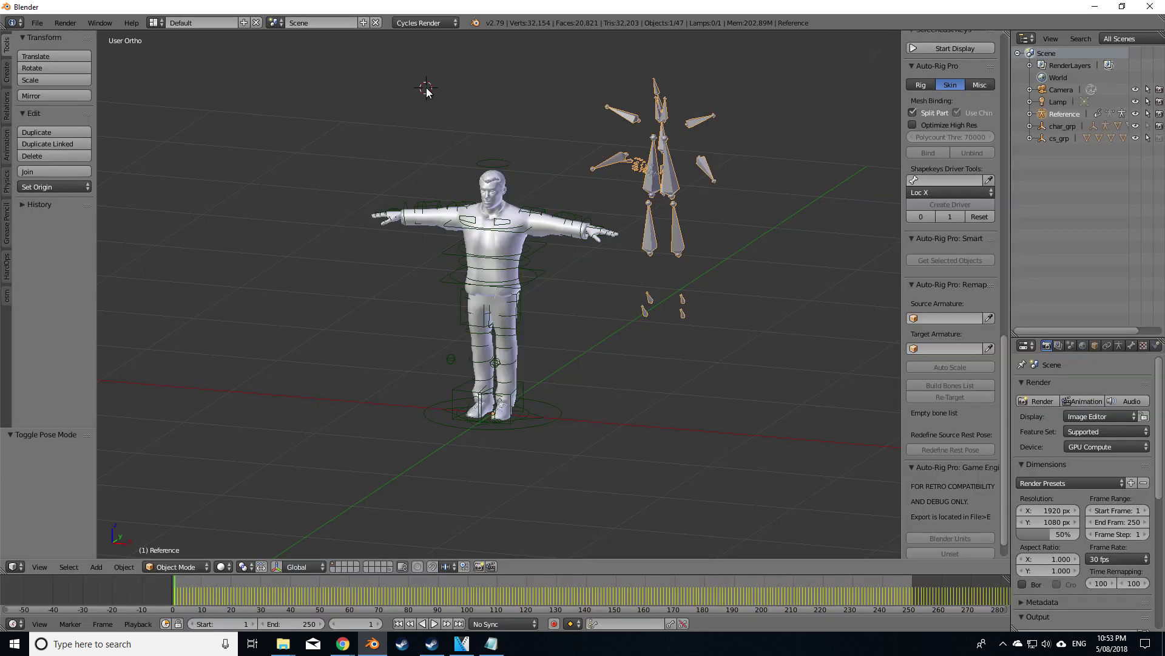
- Scrub through the imported animation to frame 275 and set the scene's end frame to 1000
key("alt+a")
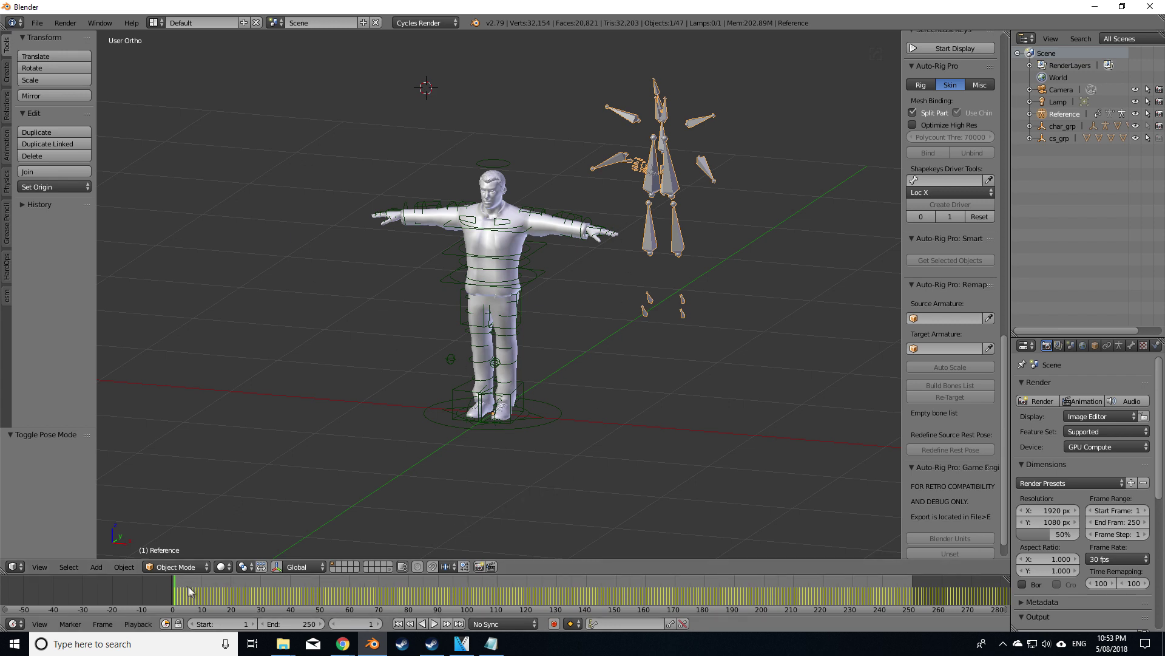
left_click_drag(529, 604, 985, 582)
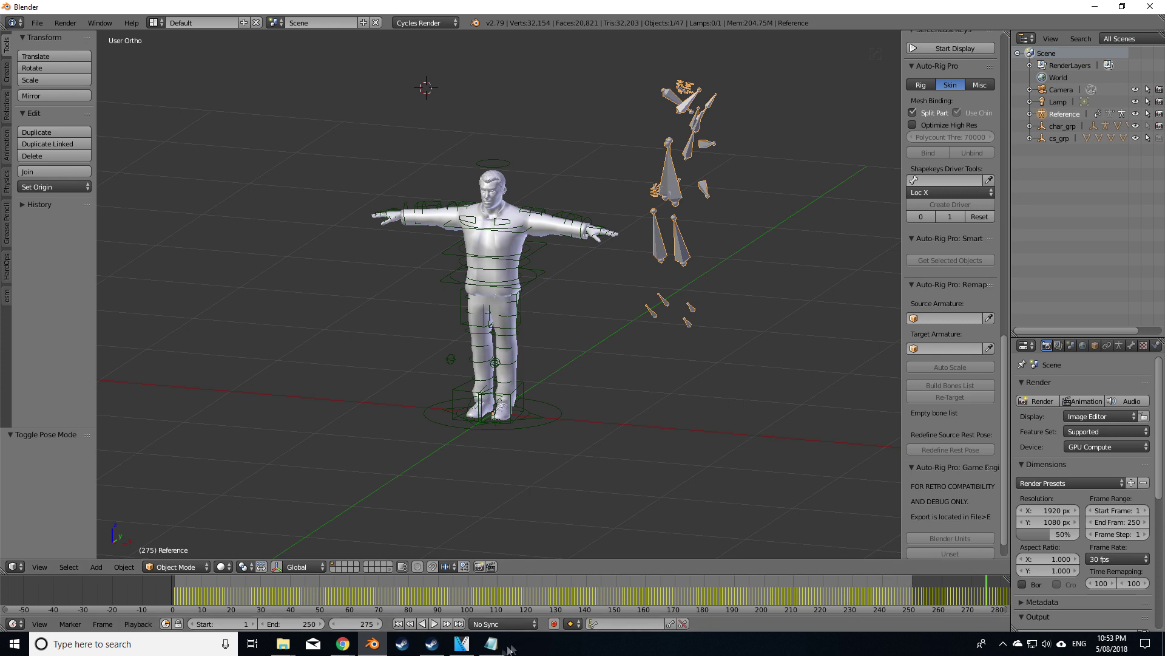
left_click(292, 622)
type("01")
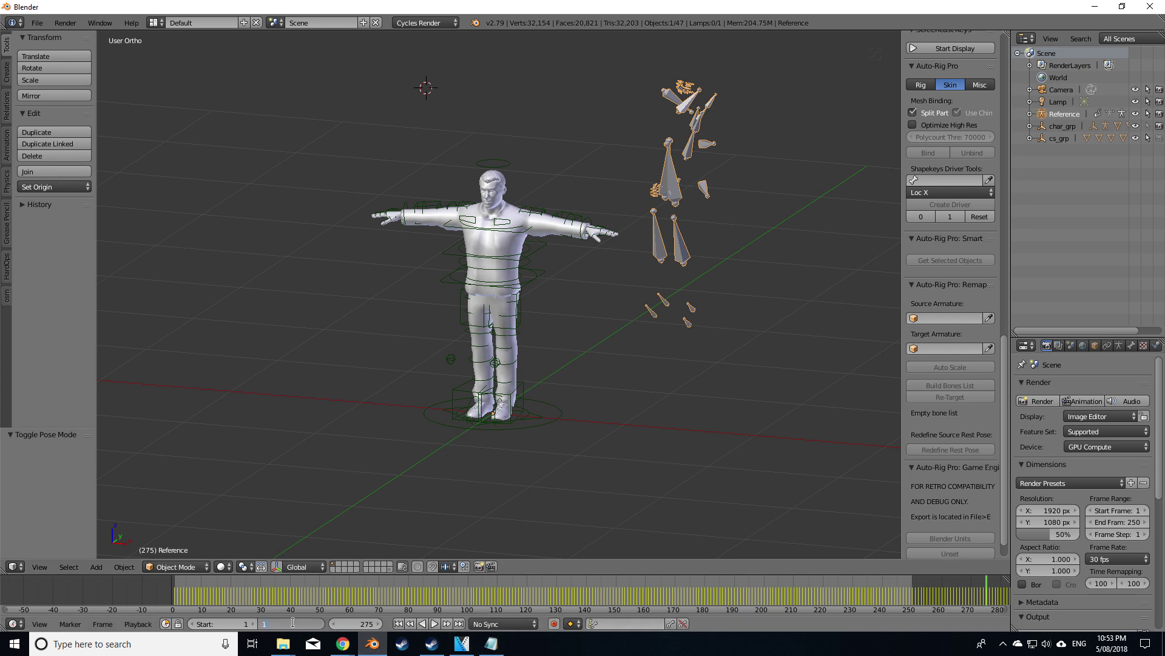
key("Return")
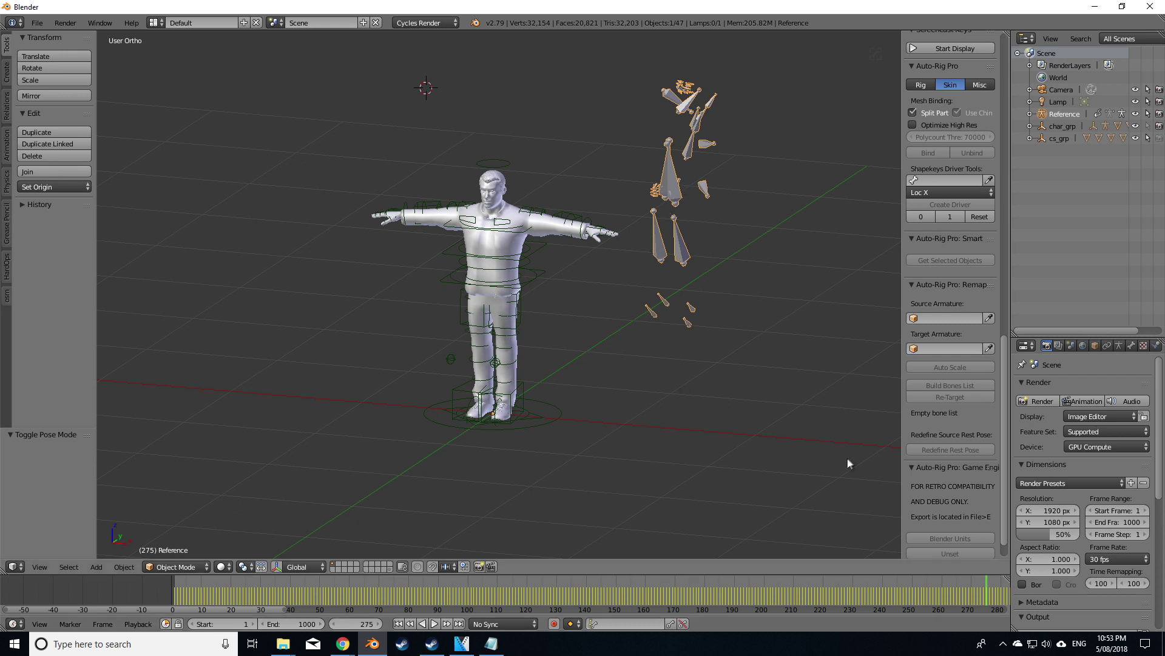
- Play back the imported motion capture armature's animation to review its movement beside the character
scroll(773, 432, "down", 2)
middle_click_drag(675, 345, 691, 400, "shift")
scroll(856, 597, "down", 2)
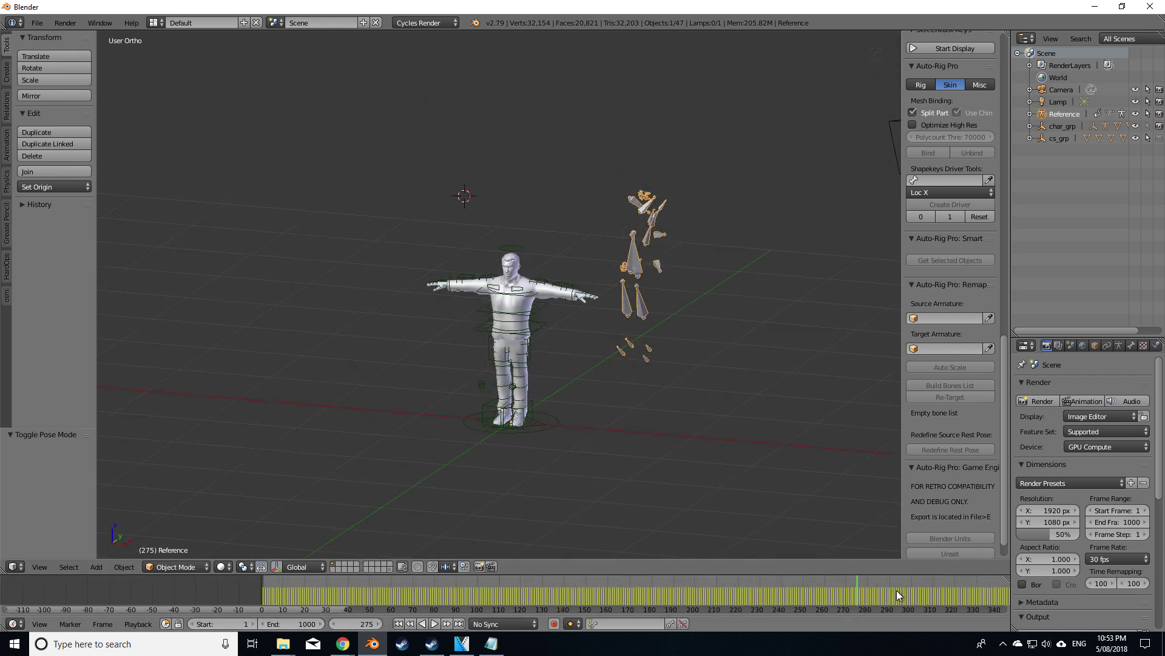
key("alt+a")
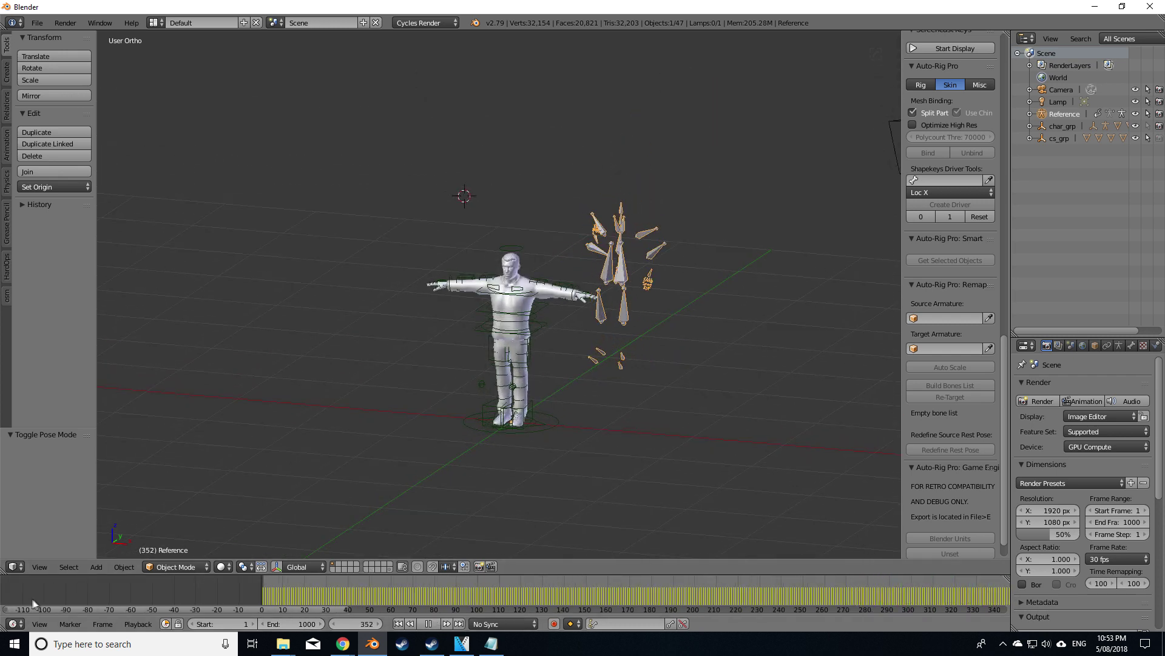
key("alt+a")
scroll(642, 382, "up", 3, "shift")
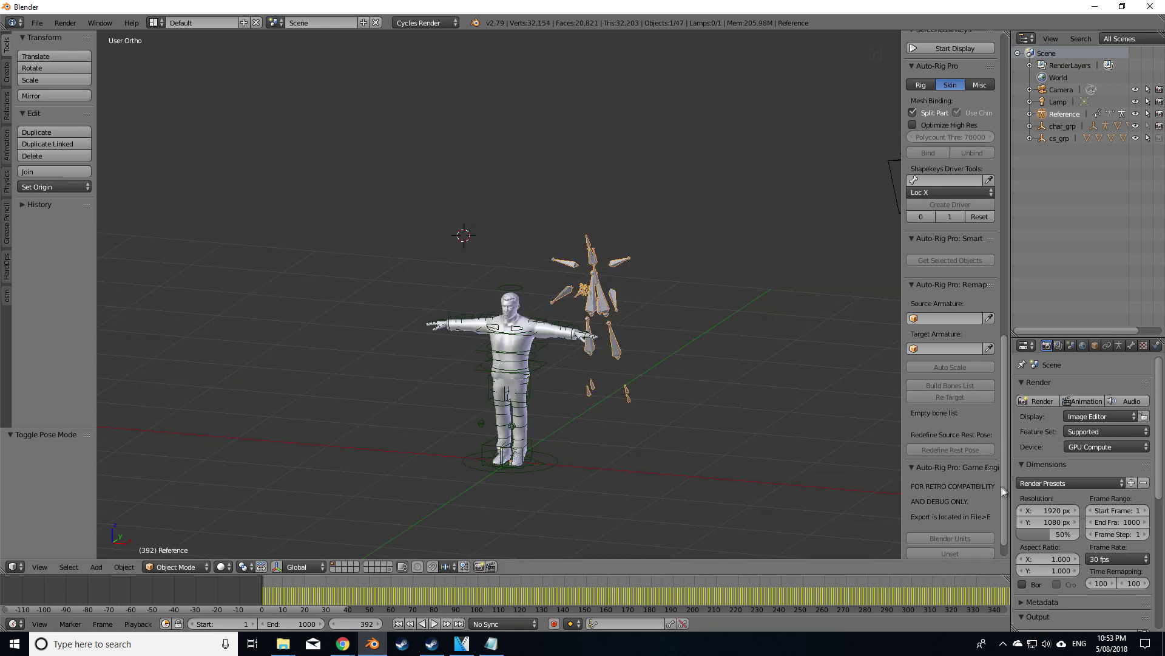
- Set Reference as the source armature and rig as the target armature in Auto-Rig Pro Remap
scroll(966, 472, "down", 1)
scroll(934, 373, "up", 9)
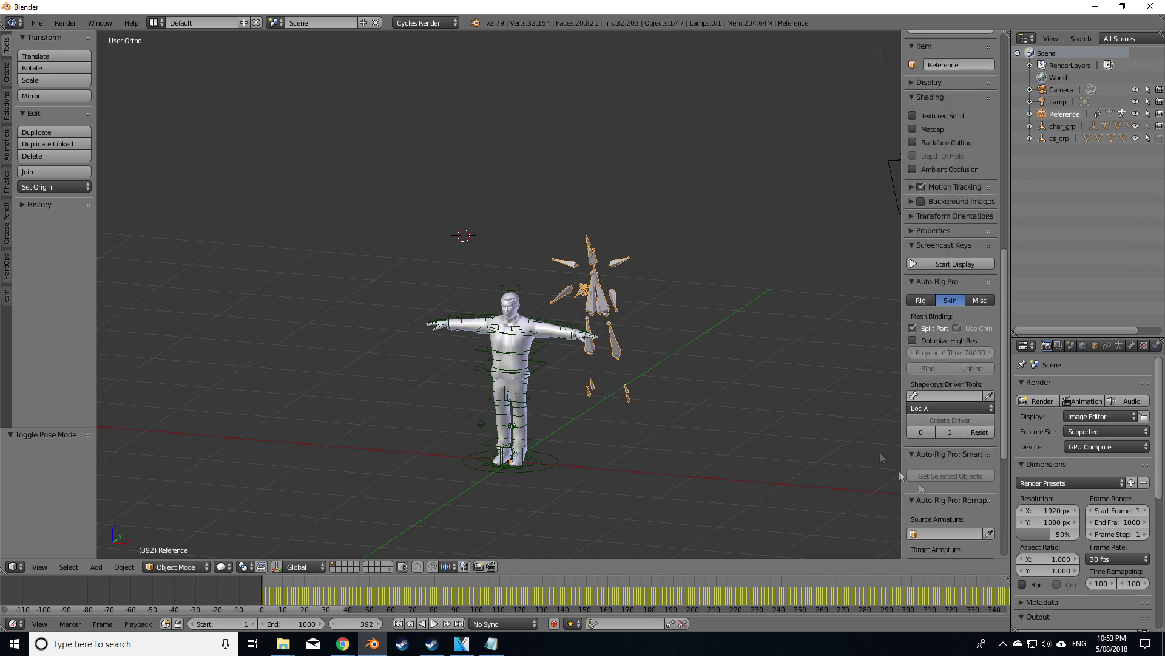
scroll(969, 518, "down", 8)
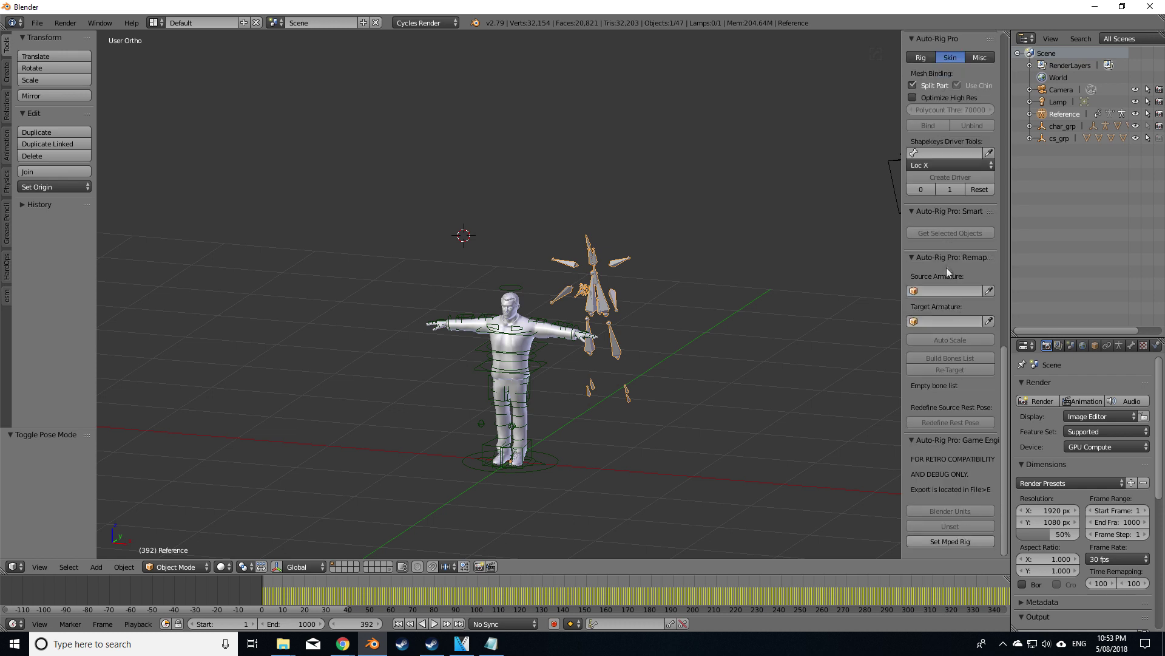
left_click(989, 291)
left_click(614, 298)
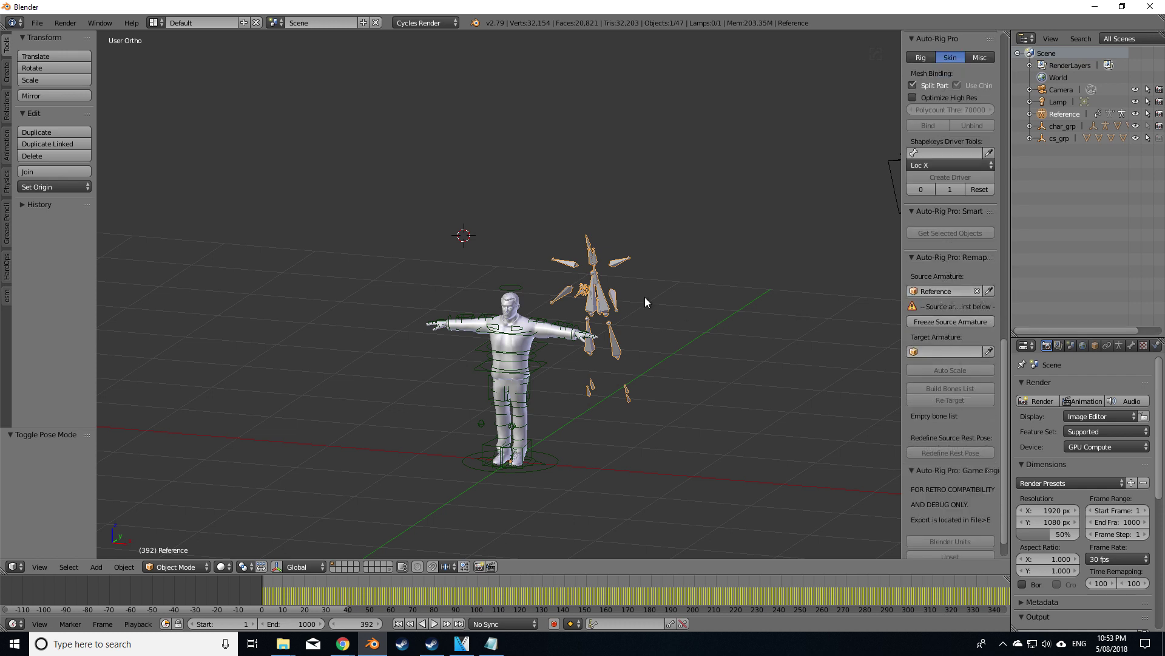
right_click(555, 465)
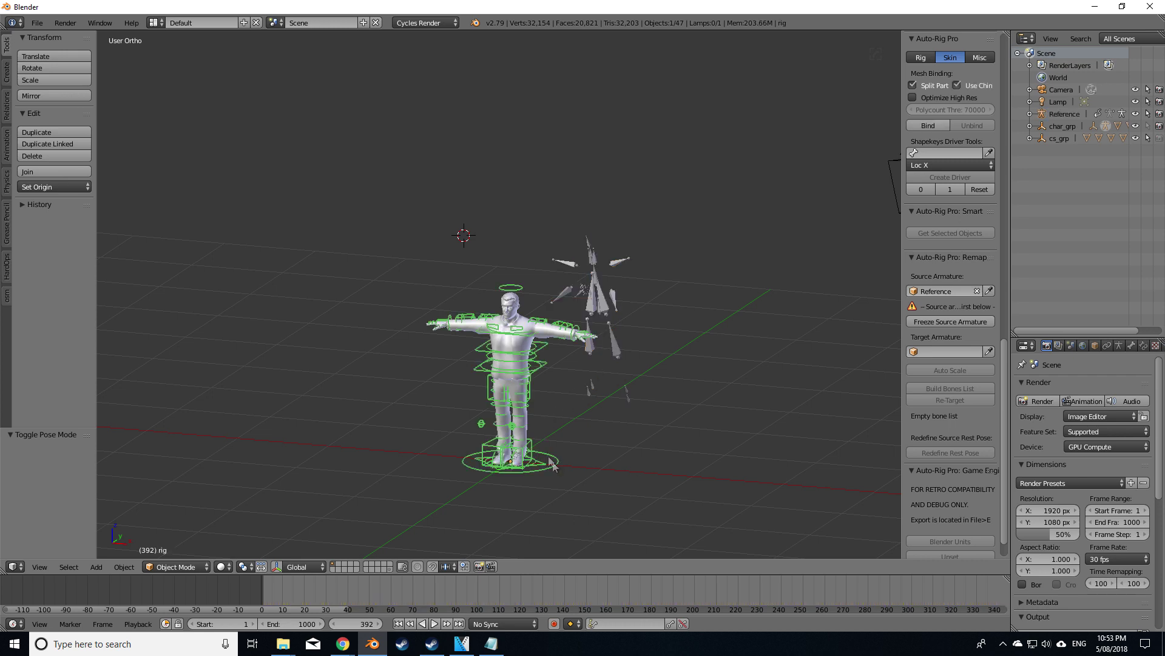
left_click(989, 352)
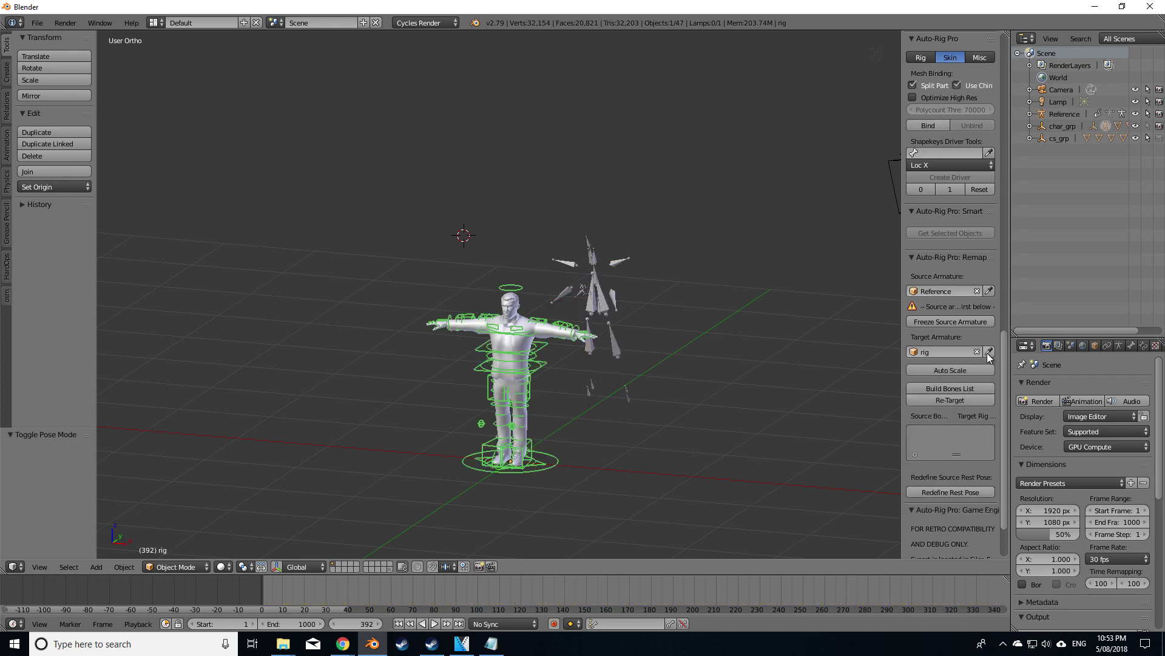
- Freeze the source armature, build the bones list for remapping and widen the sidebar to show it
left_click(967, 323)
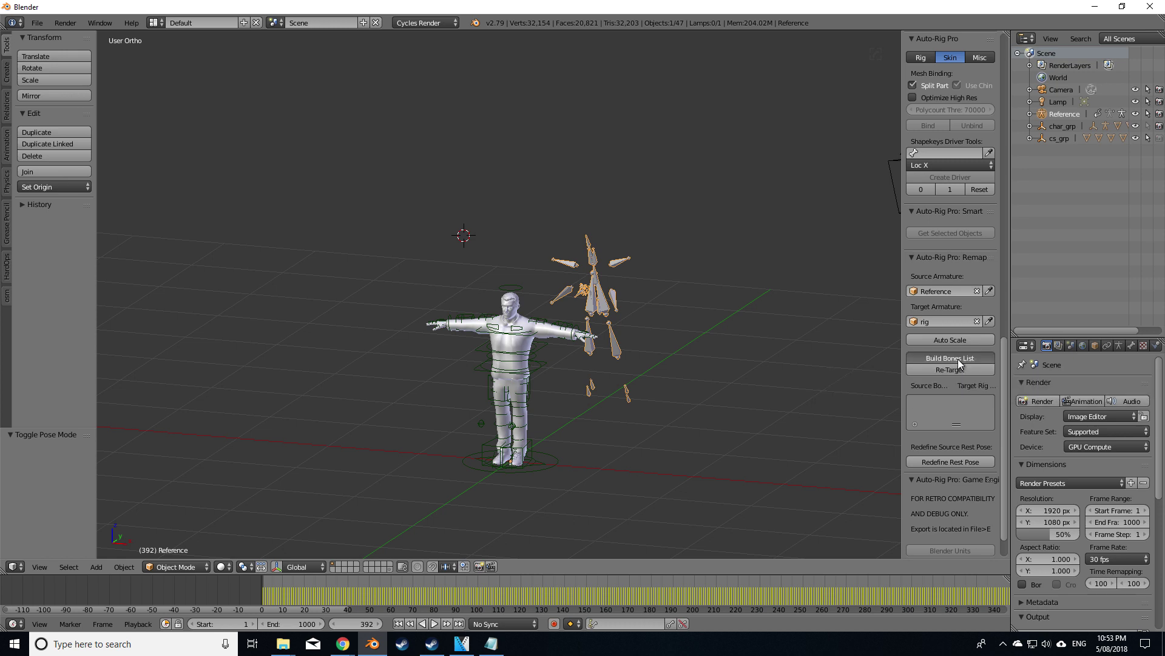
left_click(958, 359)
left_click_drag(901, 375, 728, 377)
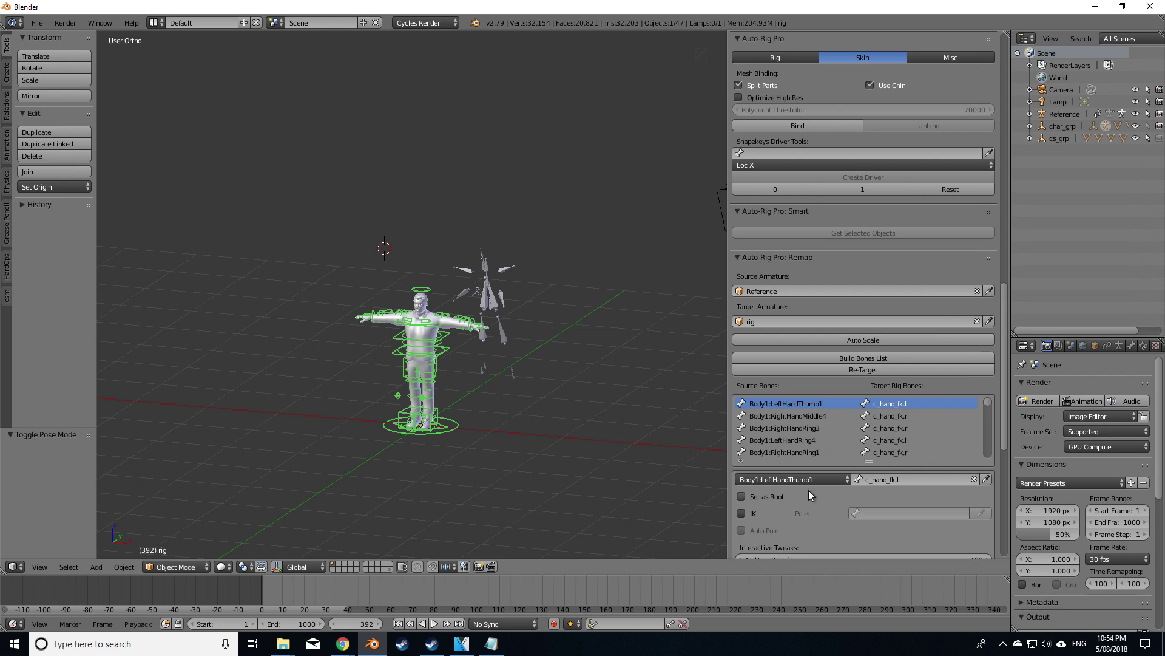
- Set the Body1:Hips source bone, mapped to c_root_master.x, as root and retarget the motion capture onto the rig
scroll(874, 450, "down", 8)
scroll(874, 452, "down", 6)
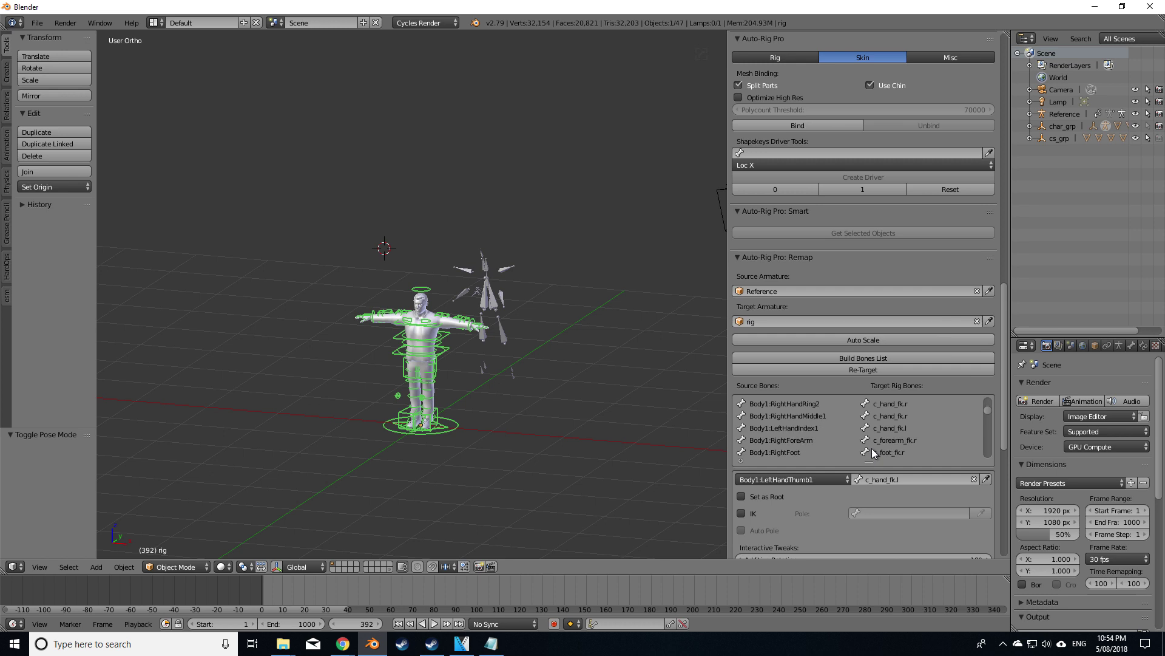
scroll(871, 450, "down", 6)
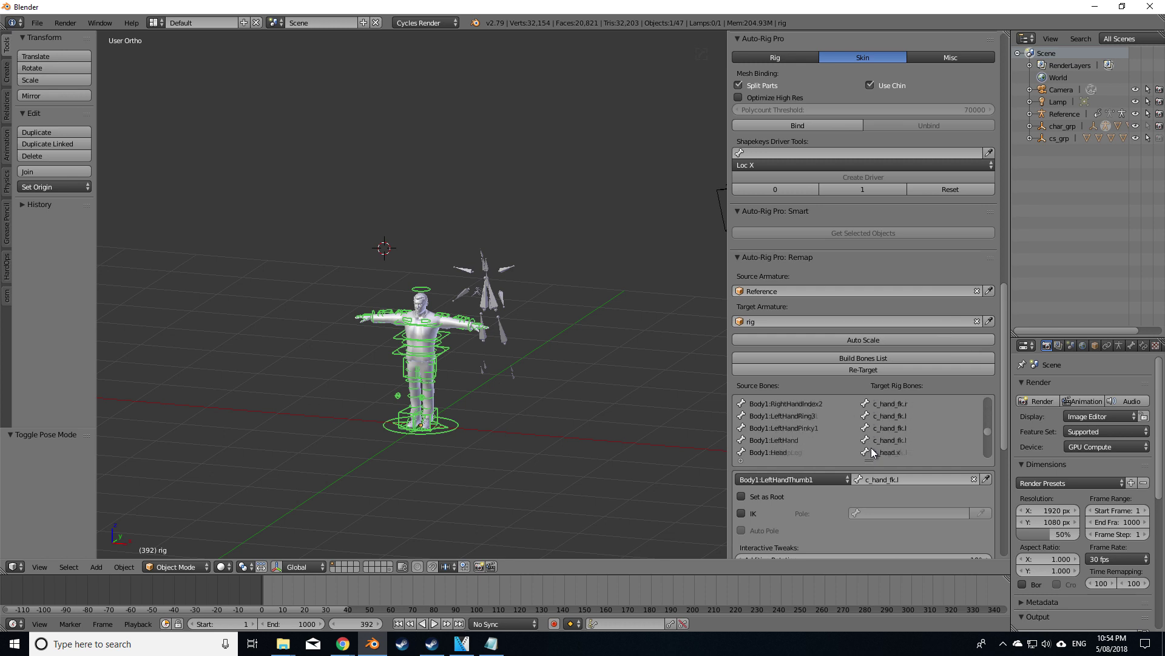
scroll(872, 452, "down", 5)
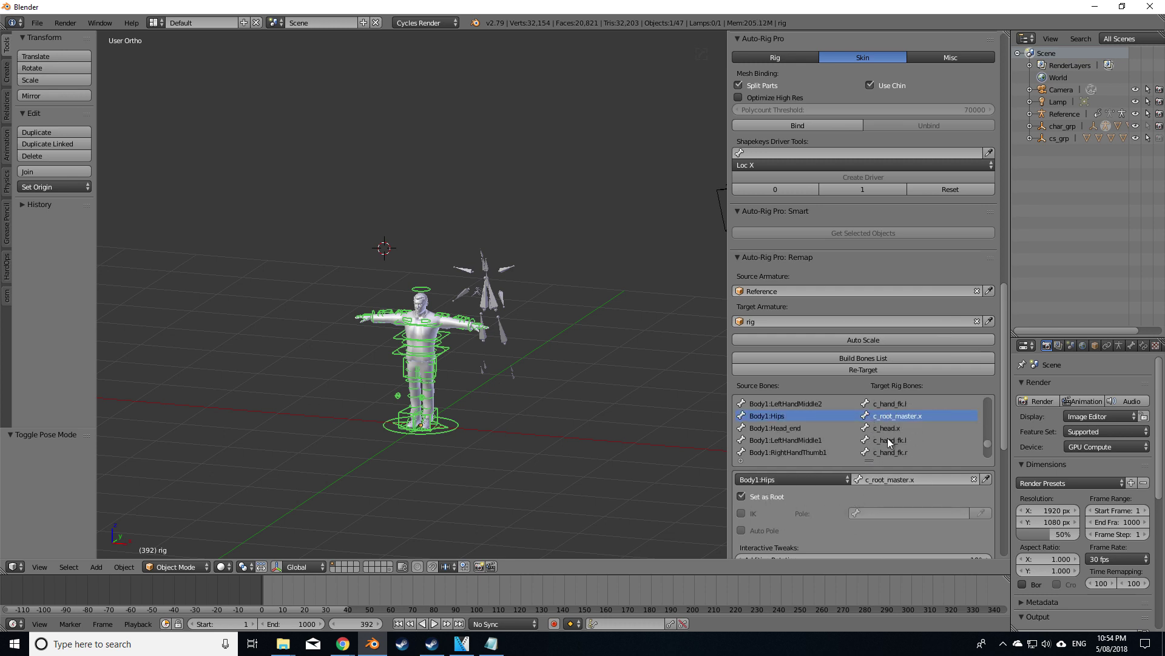
left_click(884, 370)
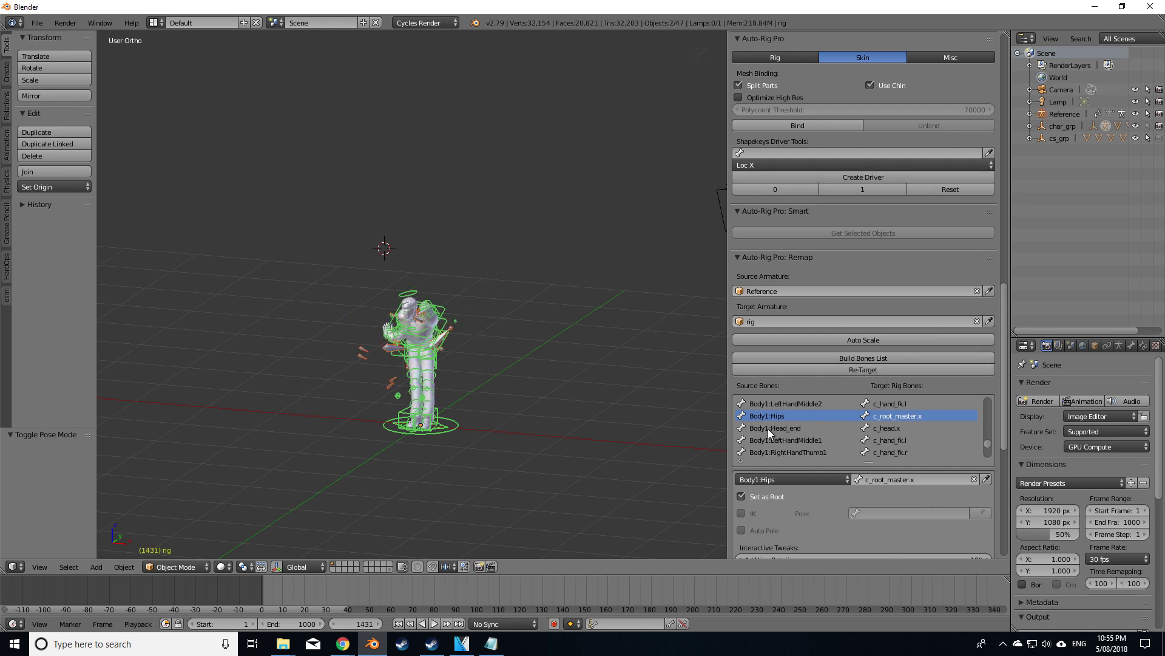
- Play back the retargeted animation, scrub to frame 80 and examine the character's stretched legs
middle_click_drag(704, 432, 571, 388)
scroll(570, 388, "up", 2)
key("alt+a")
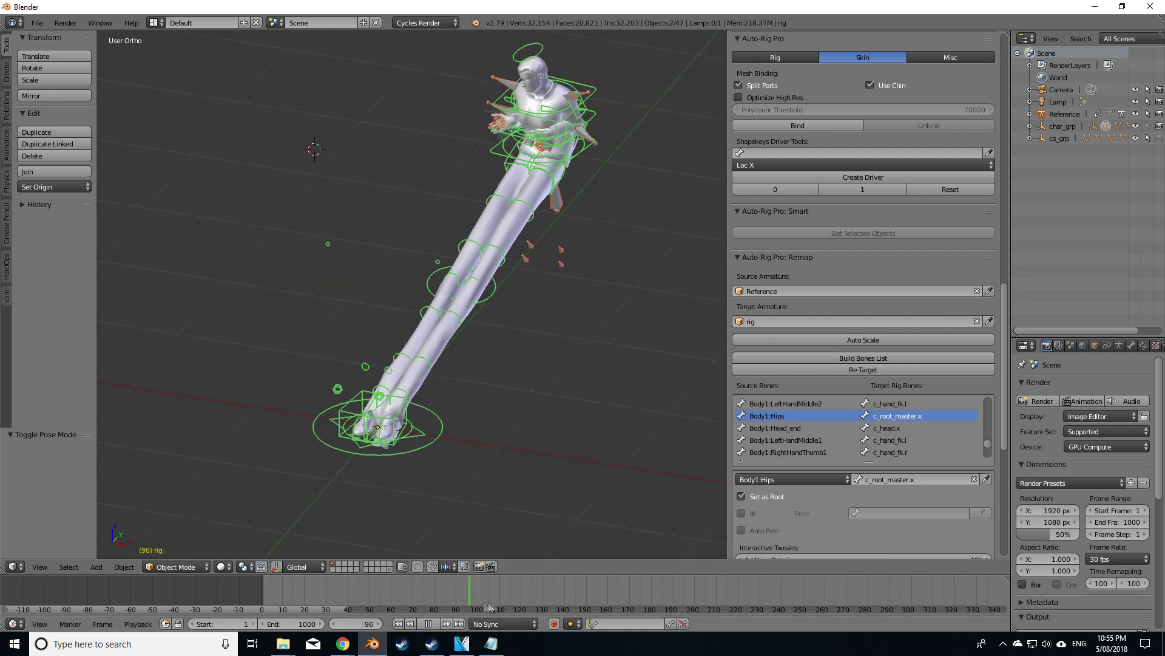
left_click(452, 610)
left_click_drag(452, 610, 434, 610)
middle_click_drag(547, 388, 494, 406)
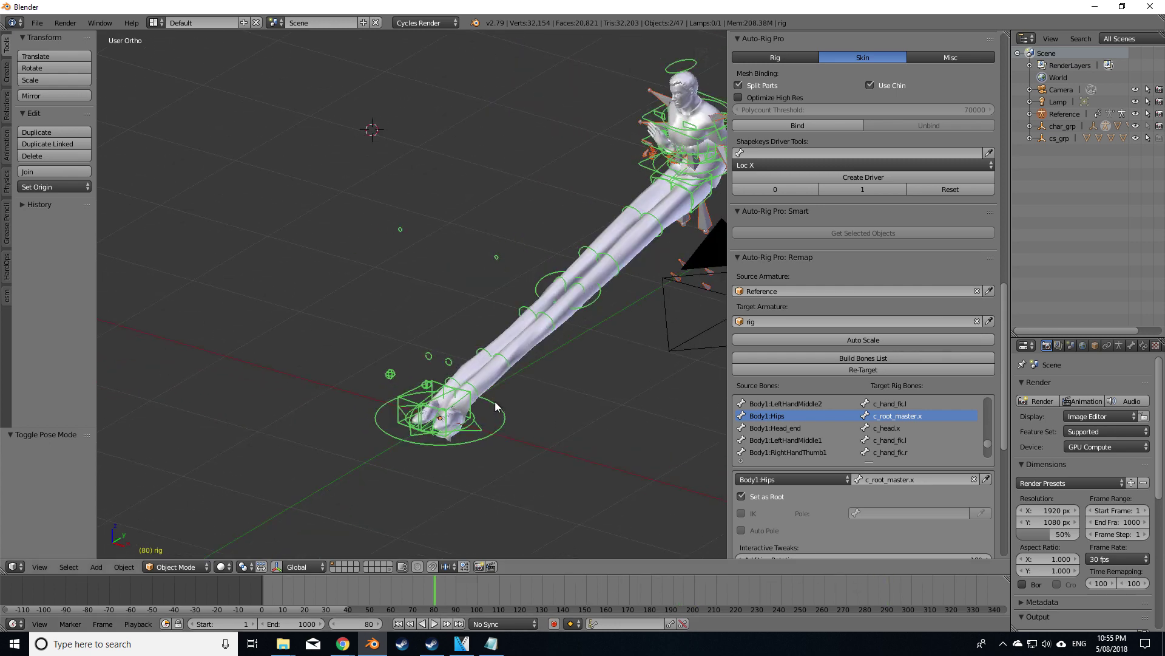
- Select the character rig and switch it to Pose Mode with the c_foot_ik.r control selected
right_click(411, 398)
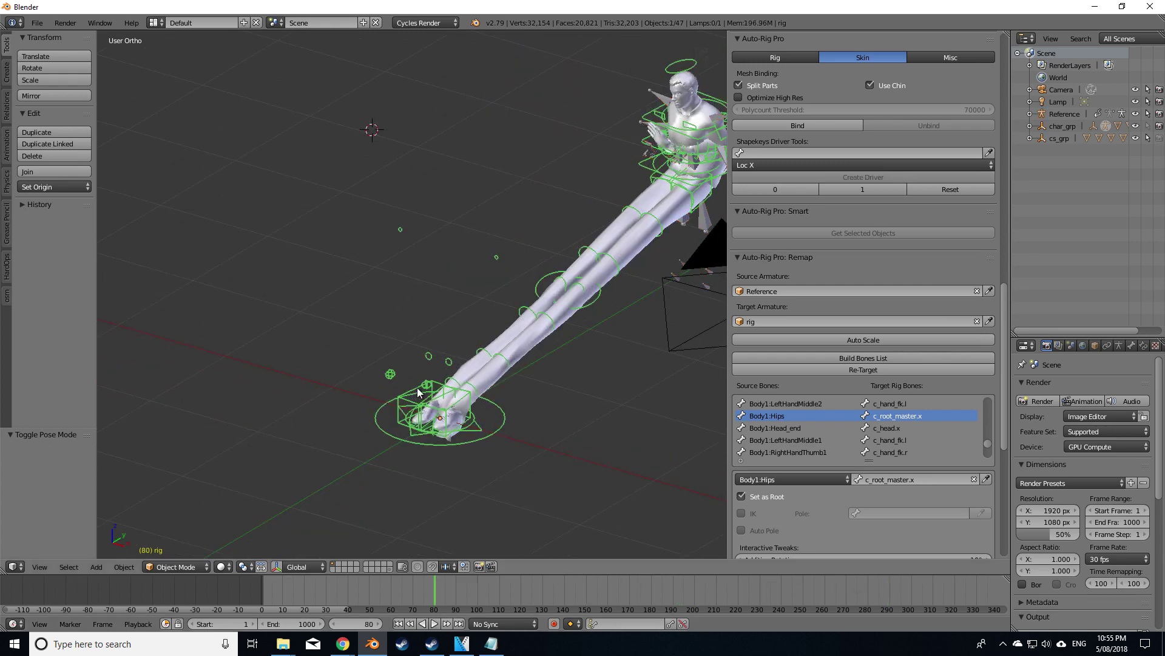
key("Tab")
key("Tab")
left_click(202, 567)
left_click(174, 526)
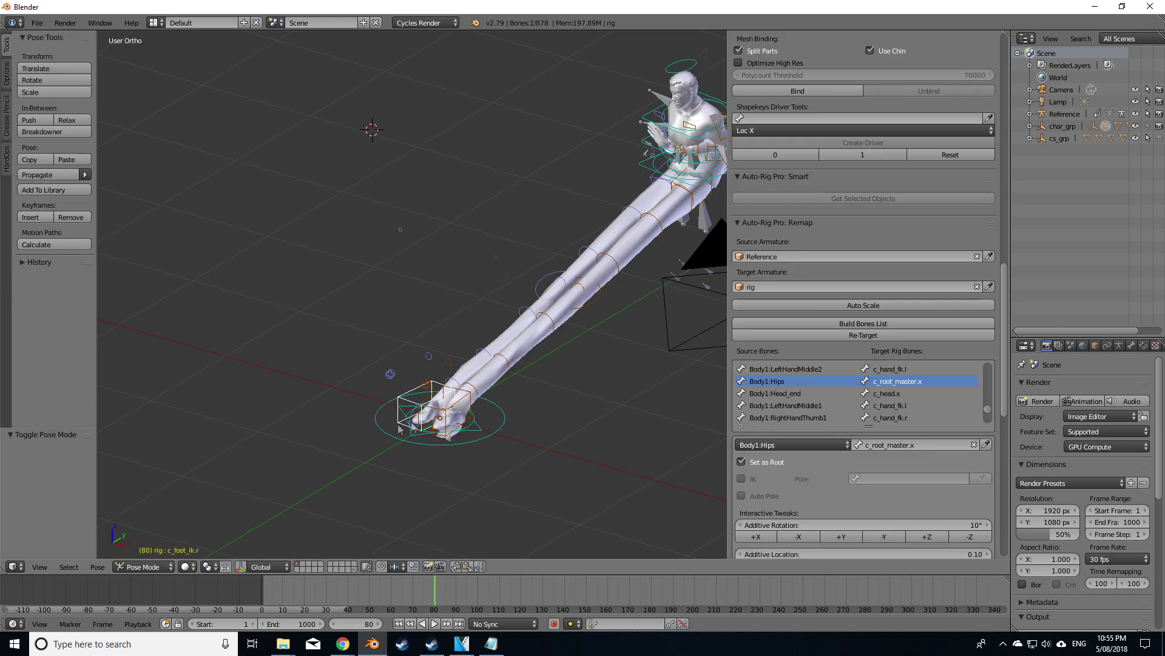
- Set the IK-FK Switch to 1.000 for both the c_foot_ik.r and c_foot_ik.l foot controls
scroll(844, 479, "down", 2)
scroll(847, 485, "up", 3)
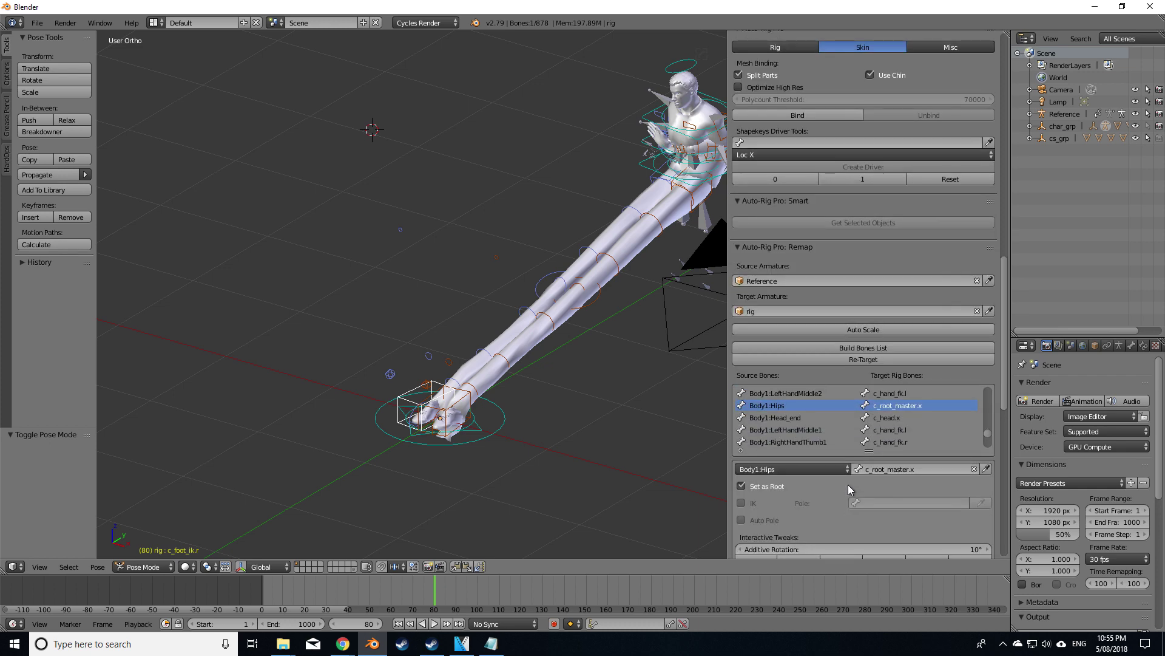
scroll(847, 484, "down", 10)
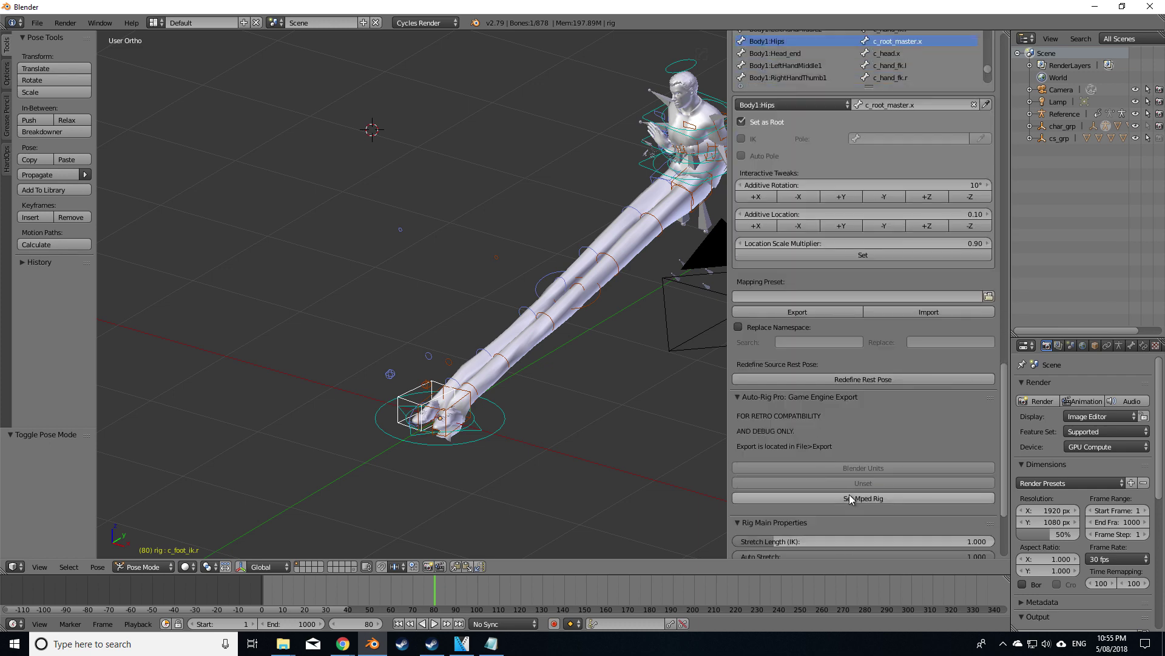
scroll(792, 501, "down", 4)
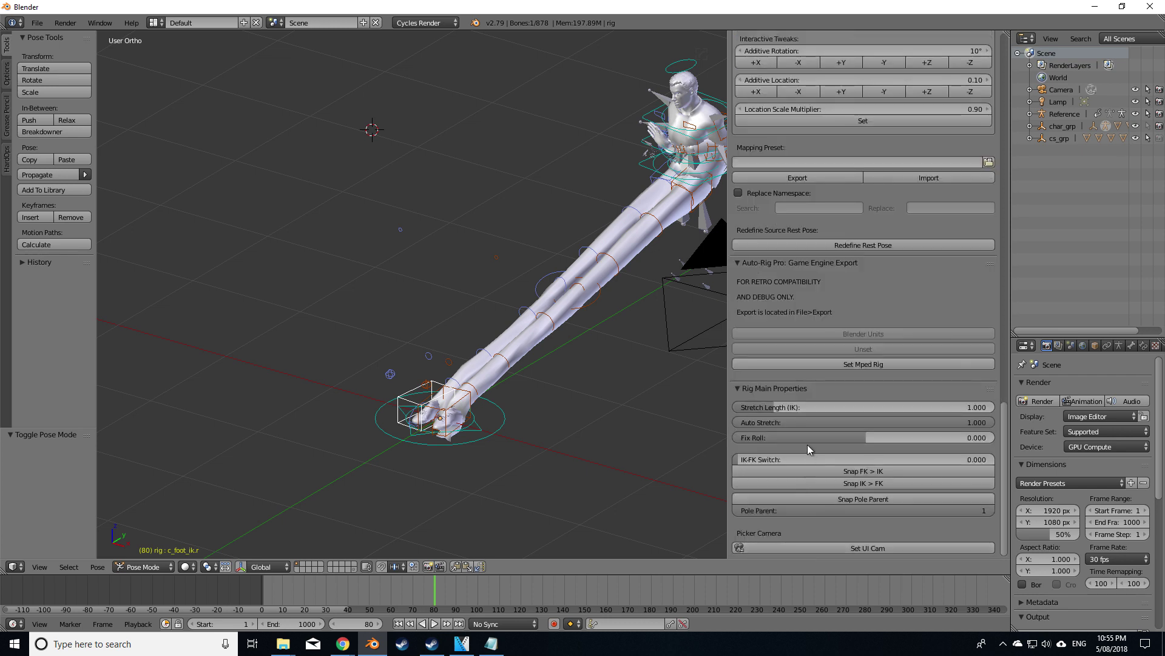
left_click_drag(808, 459, 922, 460)
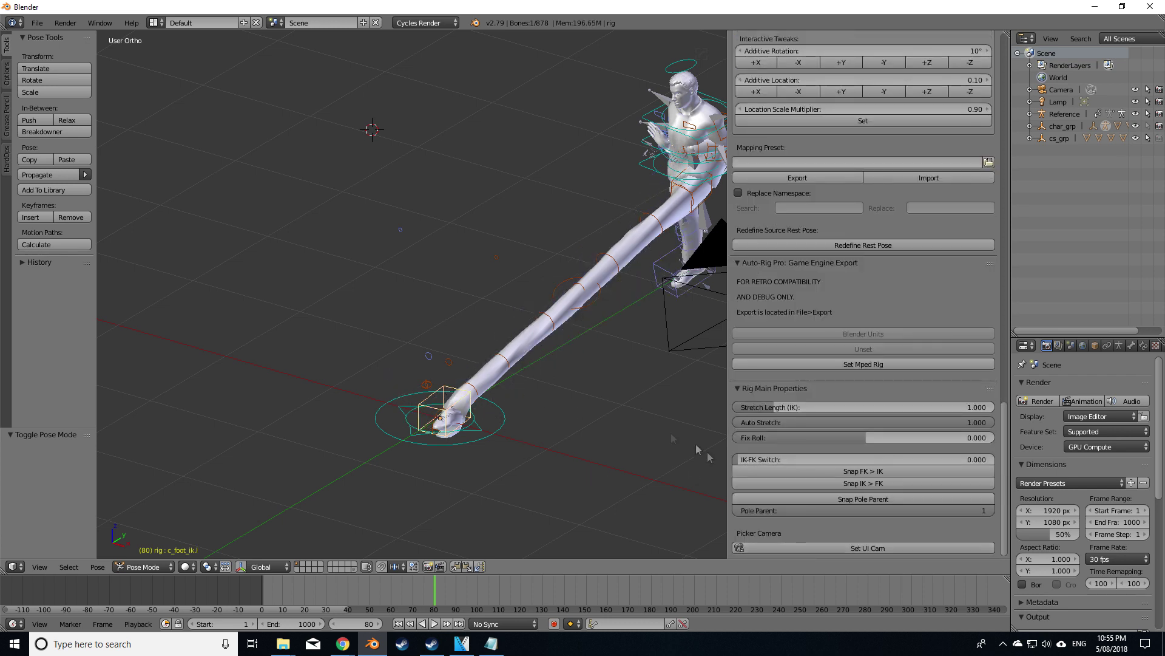
key("ctrl+z")
- Frame the character closely, then scrub and play the retargeted animation up to frame 354 to check the leg movement
key("Home")
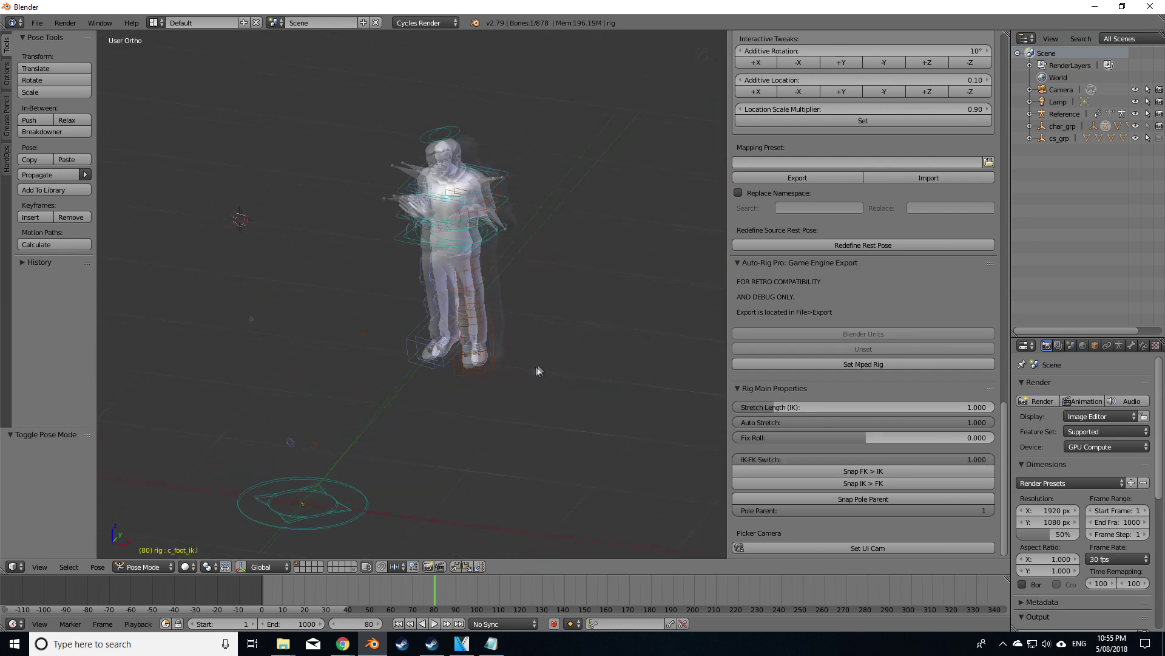
scroll(507, 382, "up", 4)
scroll(516, 376, "up", 4, "ctrl")
scroll(525, 379, "down", 3, "ctrl")
key("alt+a")
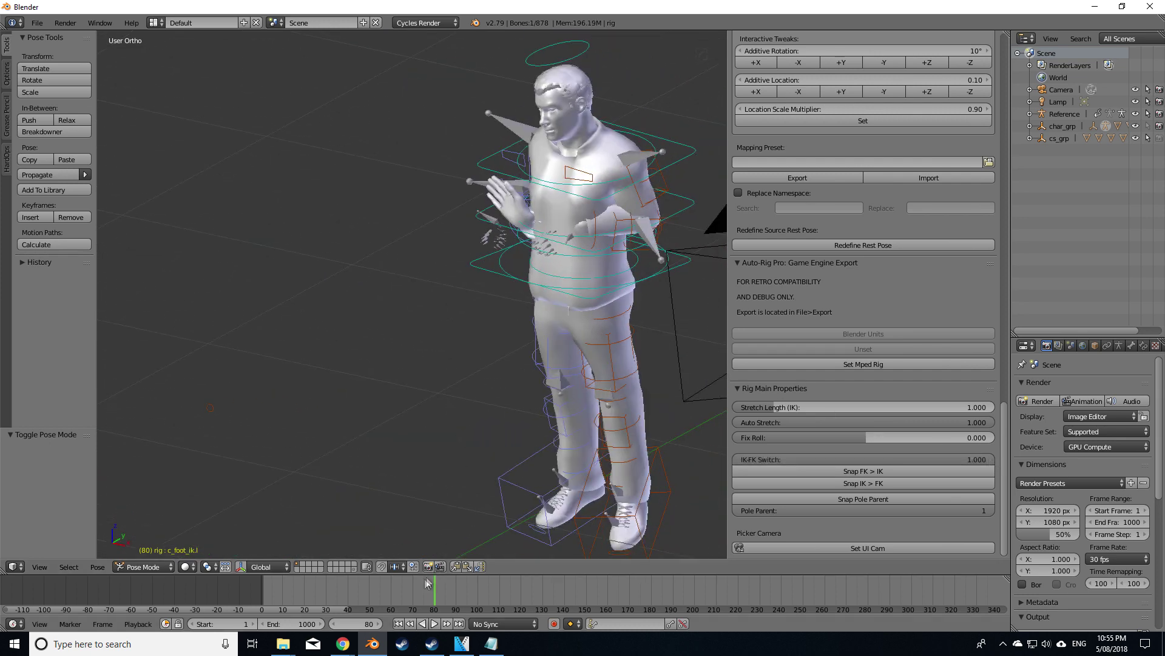
left_click(288, 595)
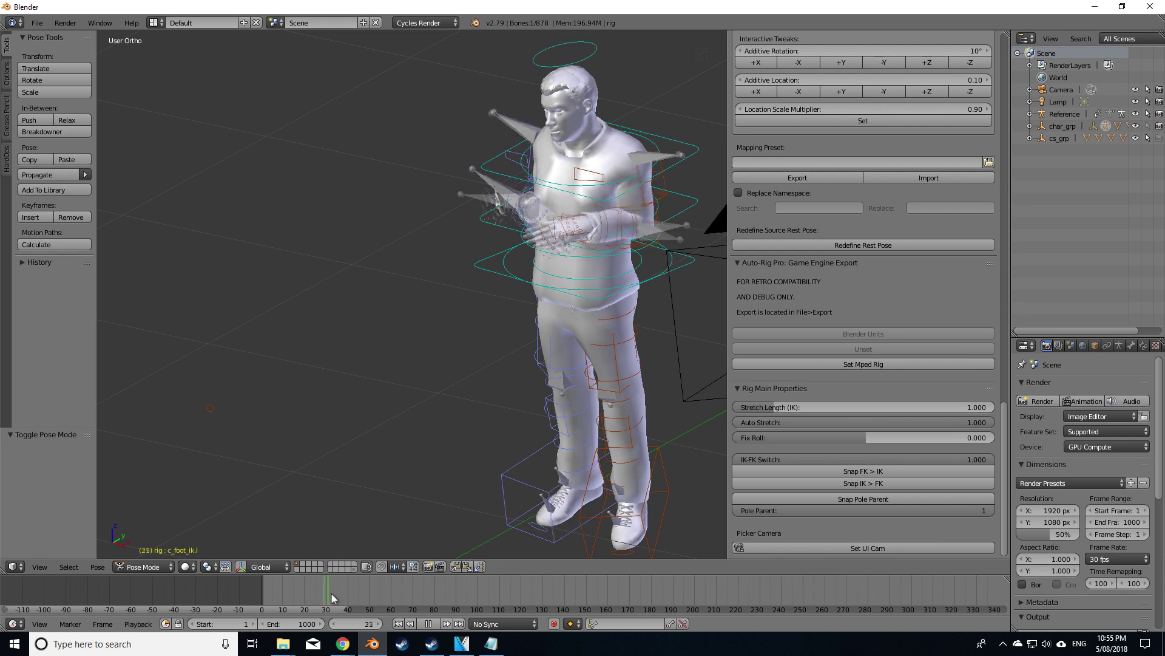
left_click_drag(429, 601, 908, 583)
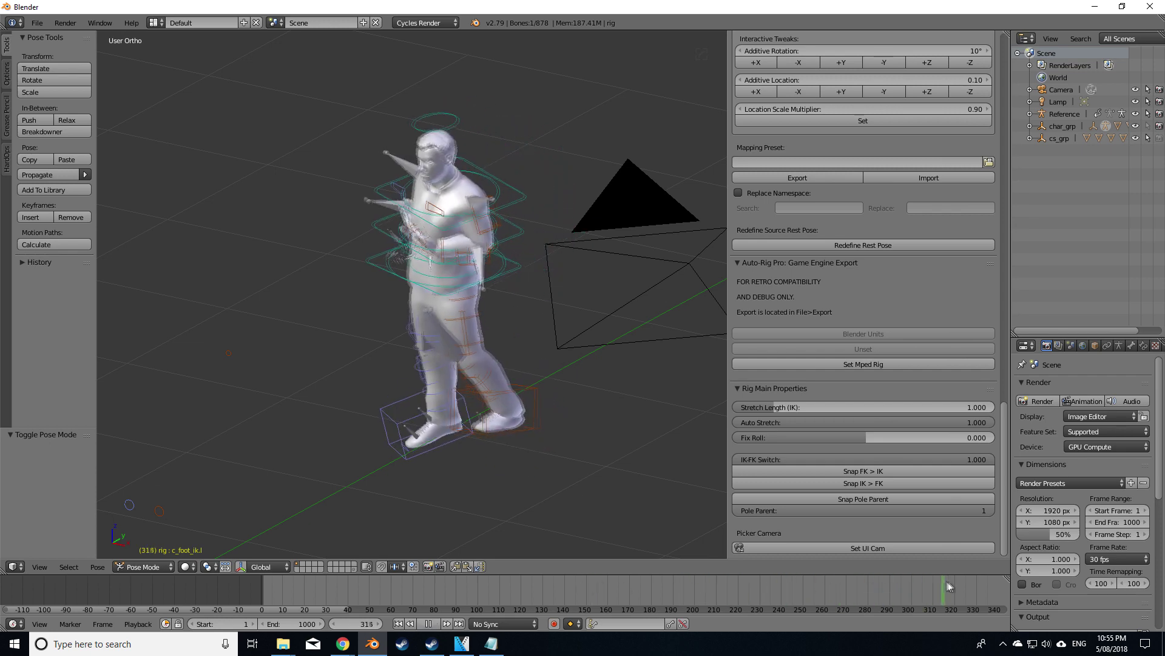
key("alt+a")
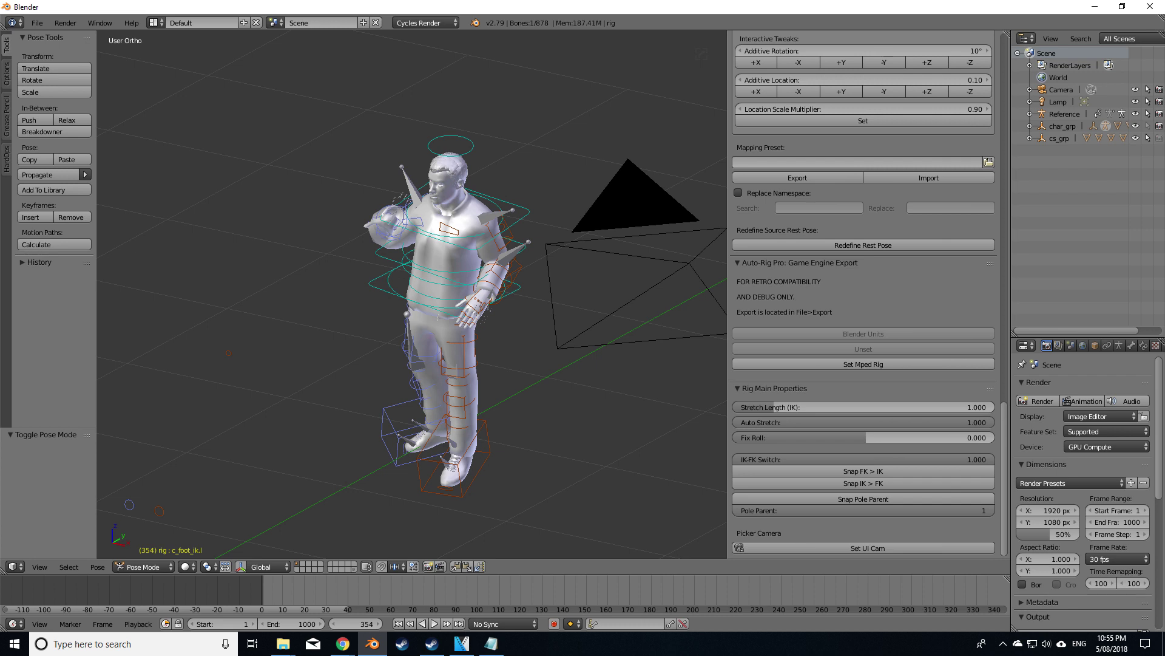
- Play the retargeted animation again from the first frame to review the full motion
left_click(398, 623)
left_click(434, 624)
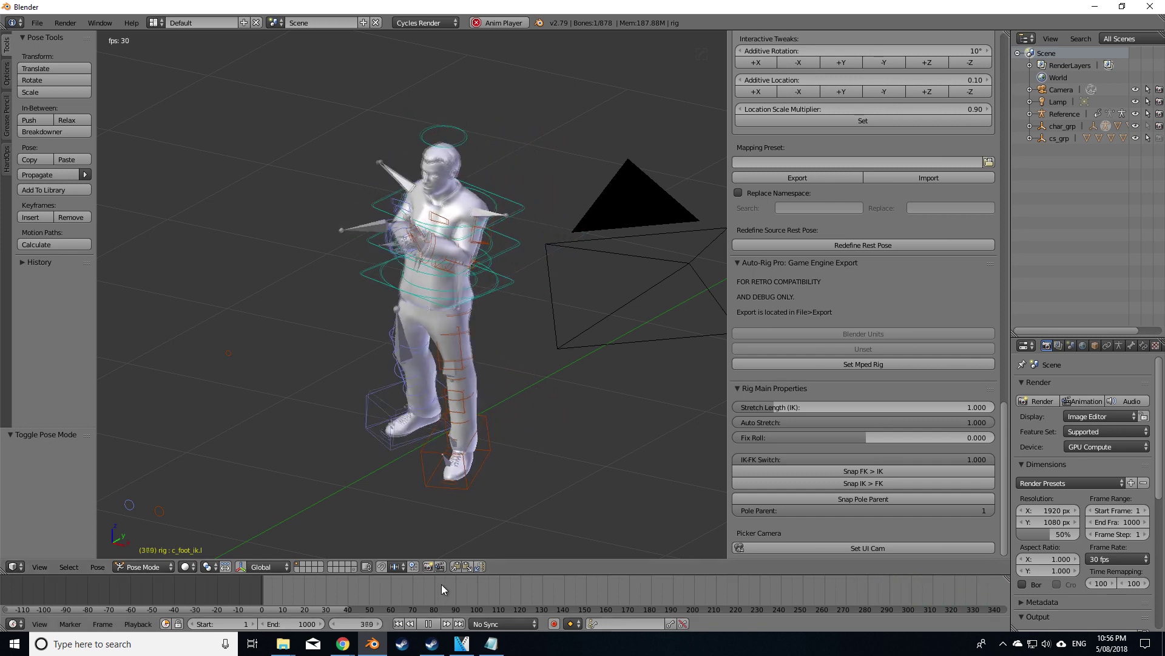
left_click(428, 624)
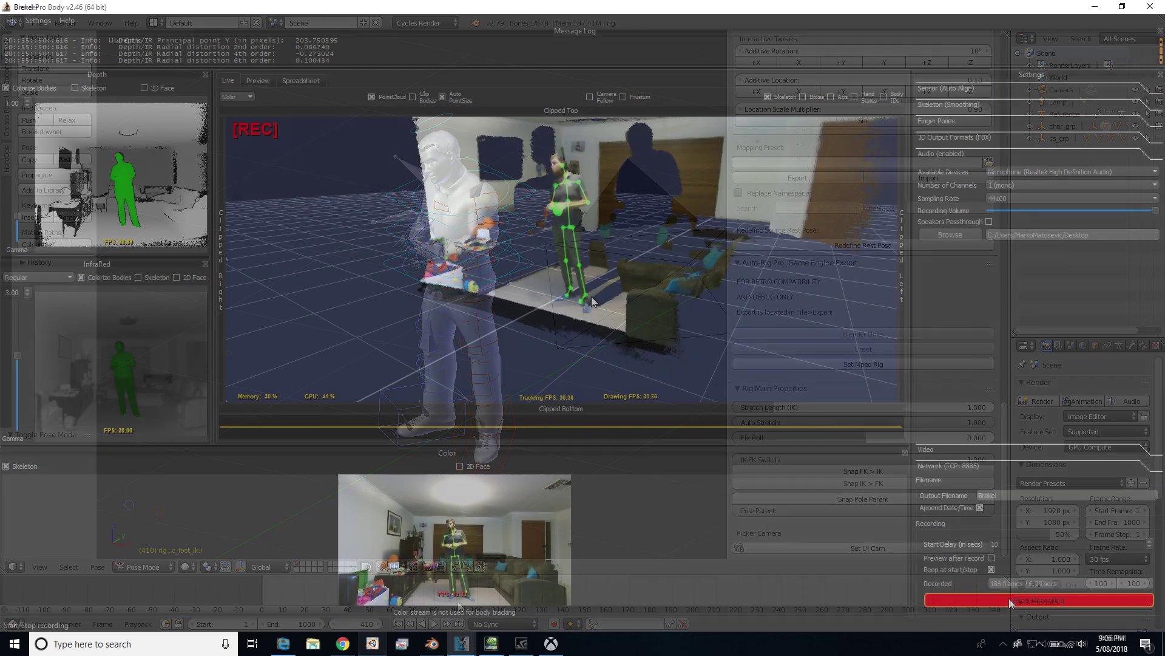